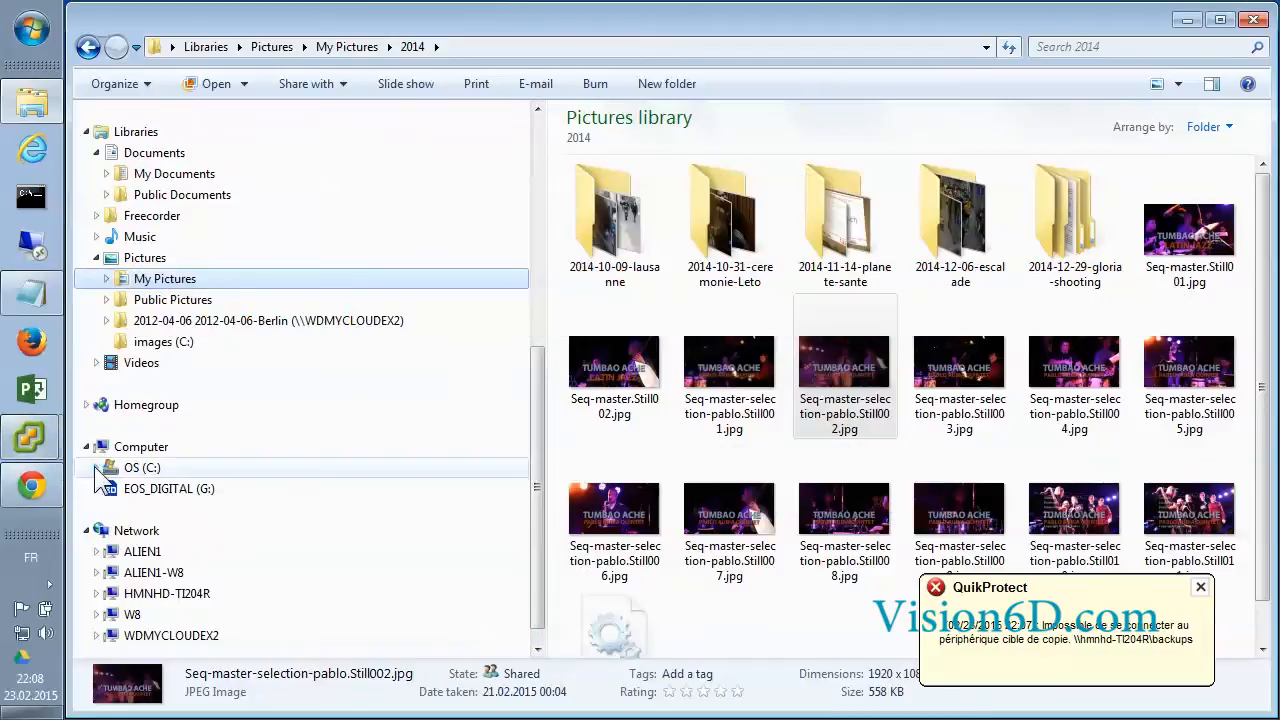
Expand the OS (C:) drive in the Explorer folder tree
click(96, 467)
Browse to SOFT\vmware\converter and launch VMware-converter-en-5.5.3-2183569.exe
click(106, 446)
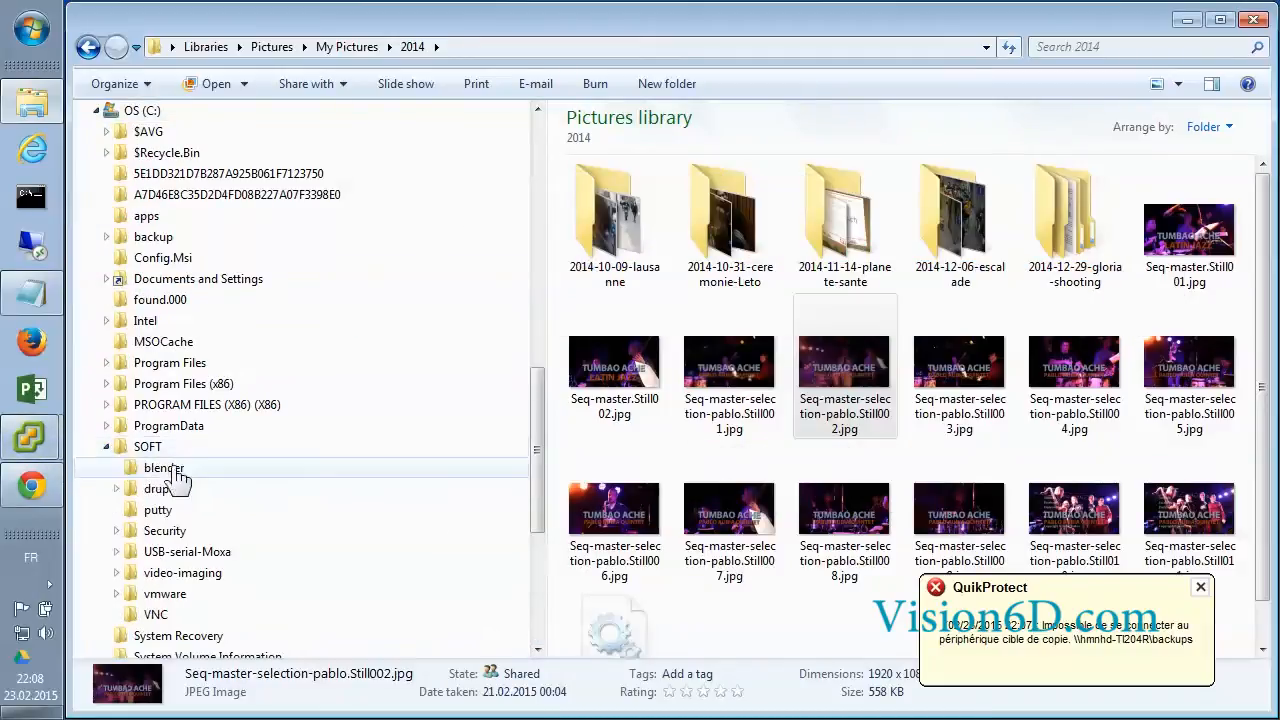
click(117, 595)
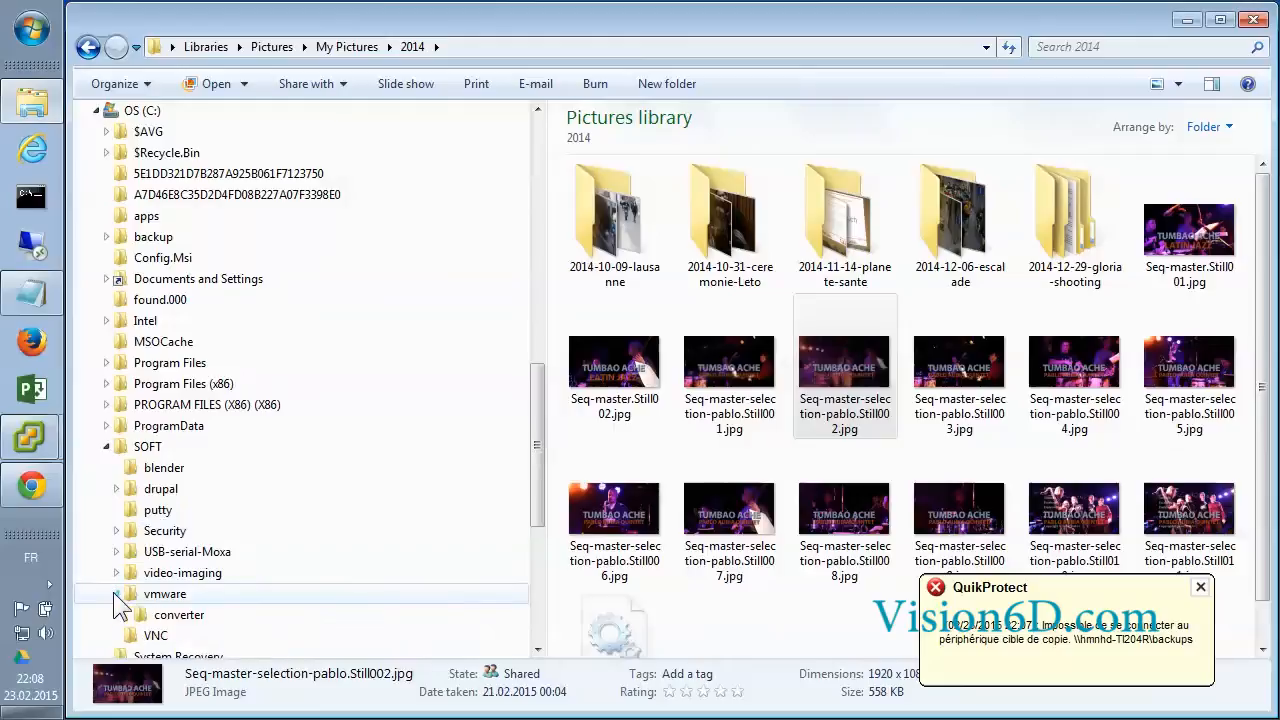
click(172, 614)
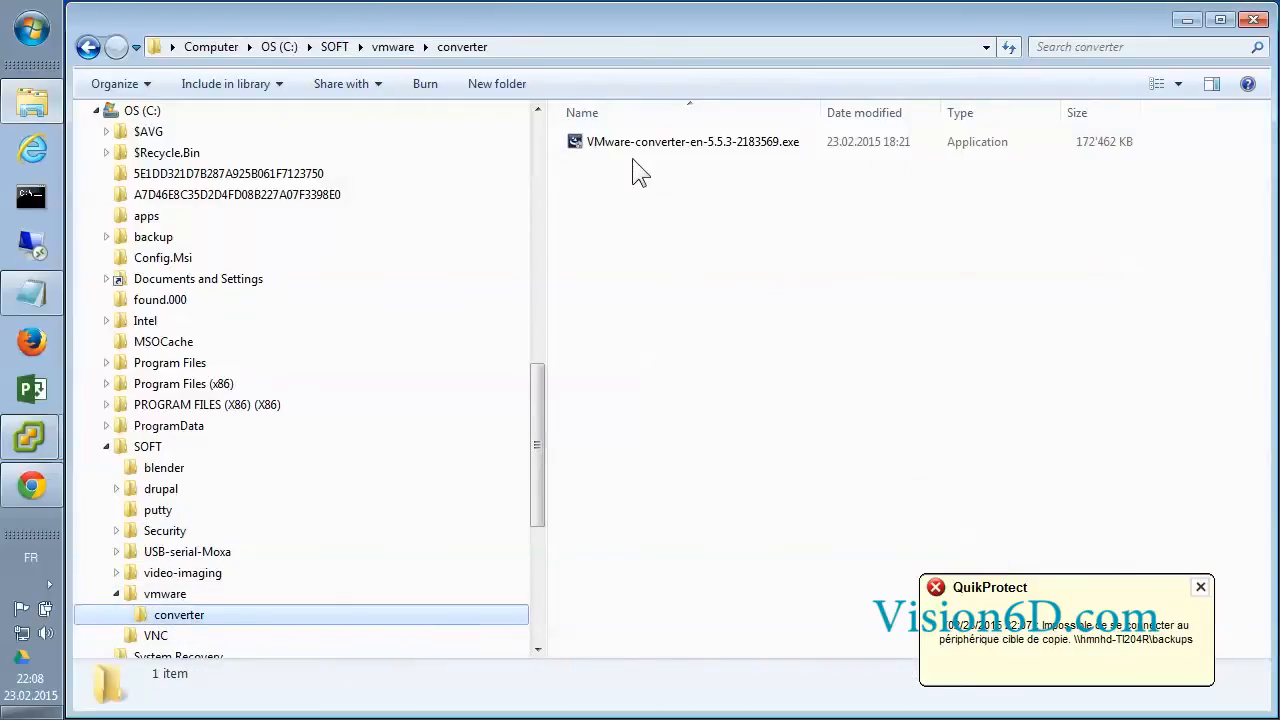
click(580, 142)
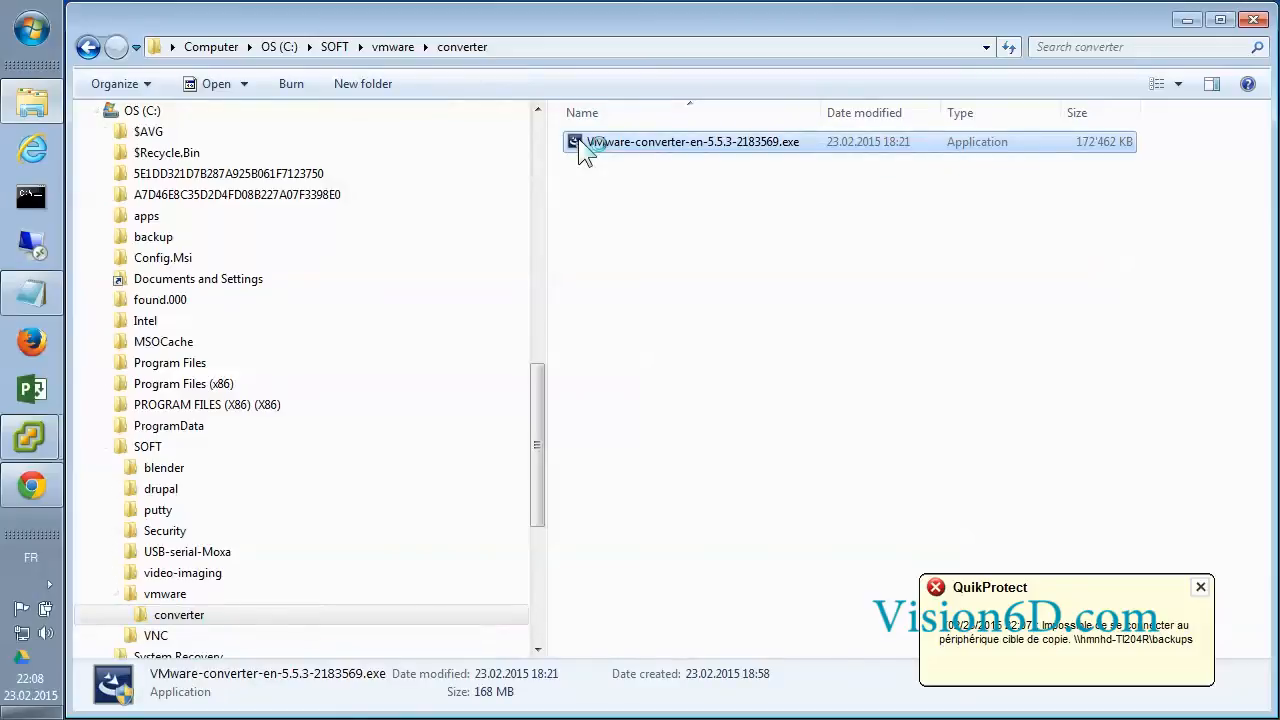
double_click(580, 141)
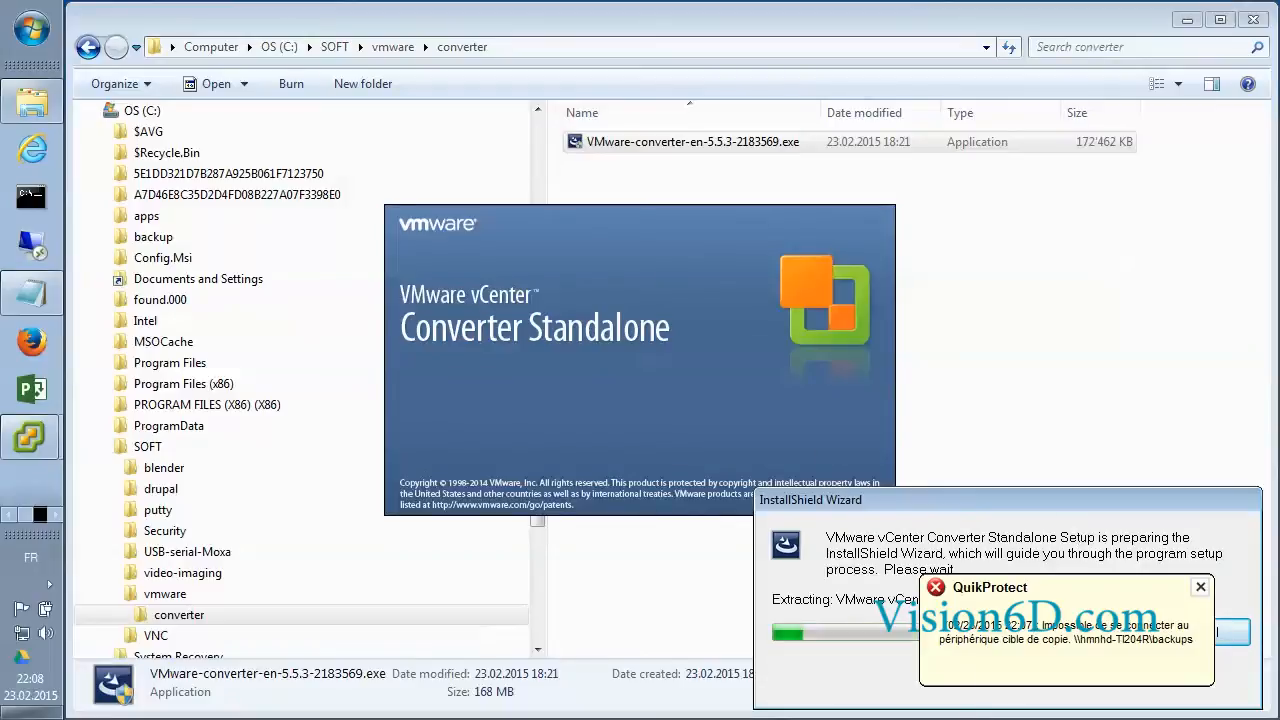
Dismiss the QuikProtect popup, pass the welcome and patent pages, and accept the license terms
click(1201, 587)
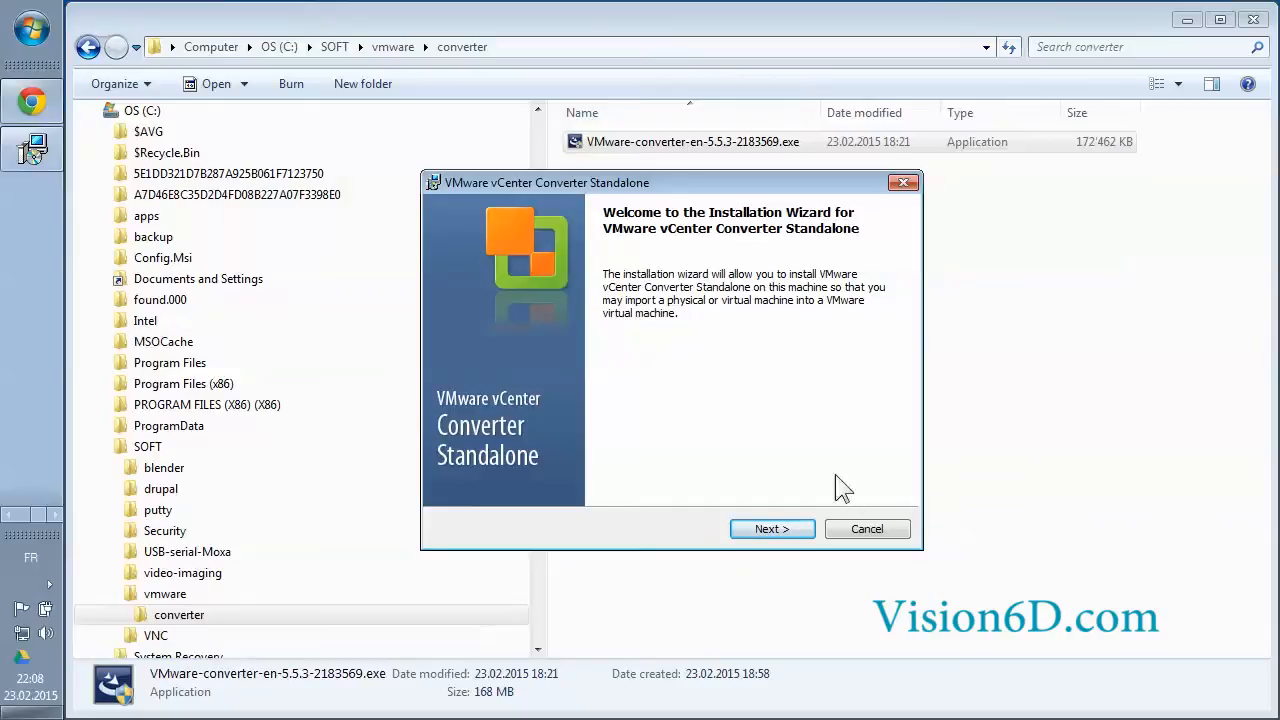
click(788, 536)
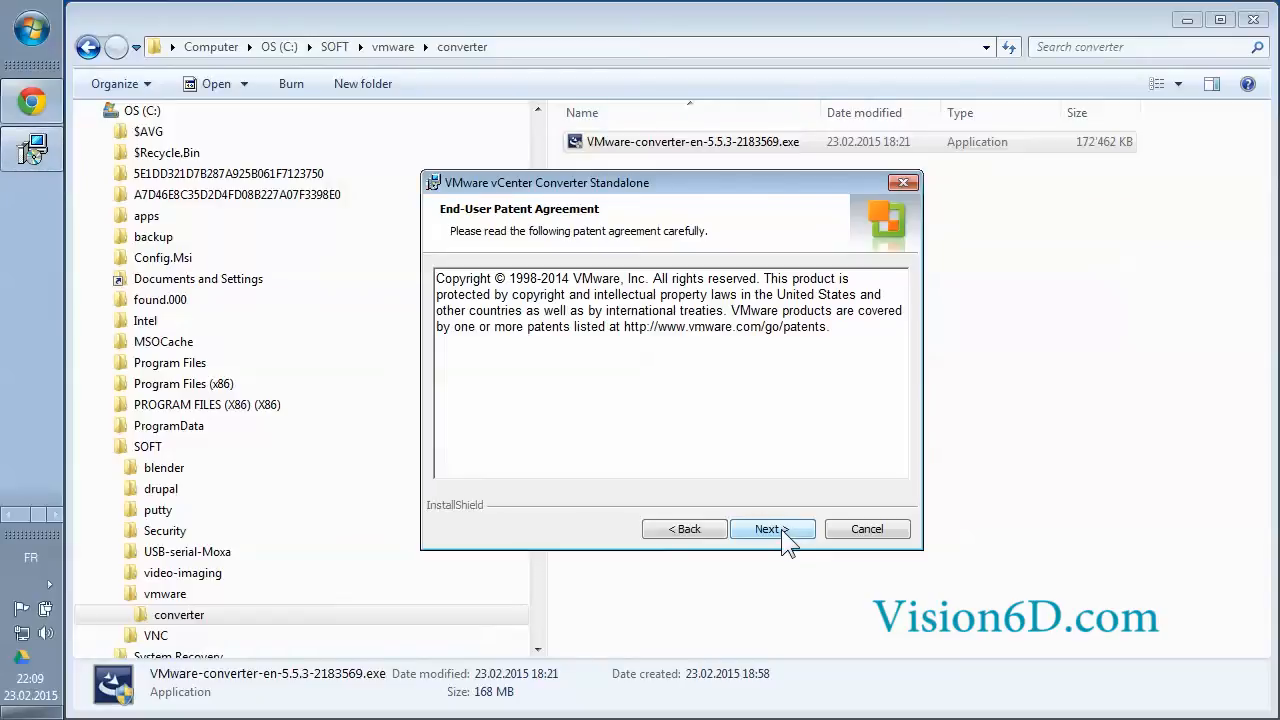
click(783, 530)
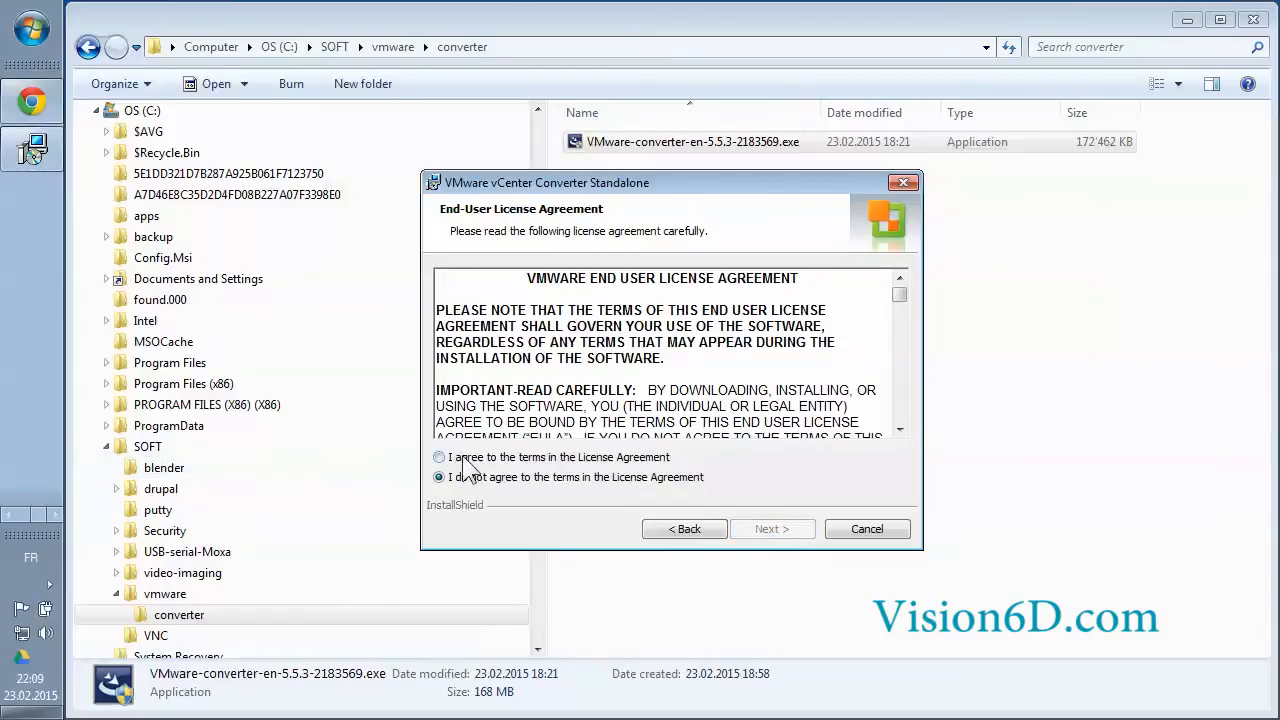
click(445, 458)
Keep the default folder, choose Client-Server installation, and keep all components and ports 443, 80, 9089
click(805, 532)
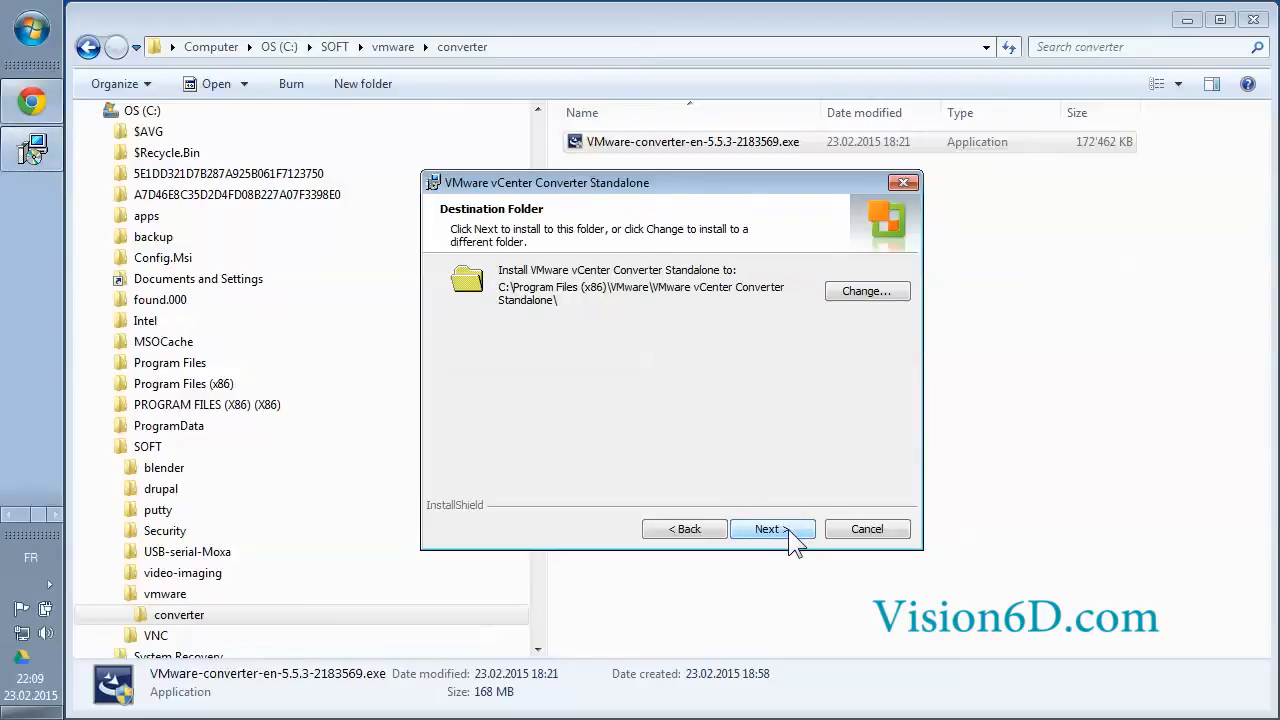
click(789, 529)
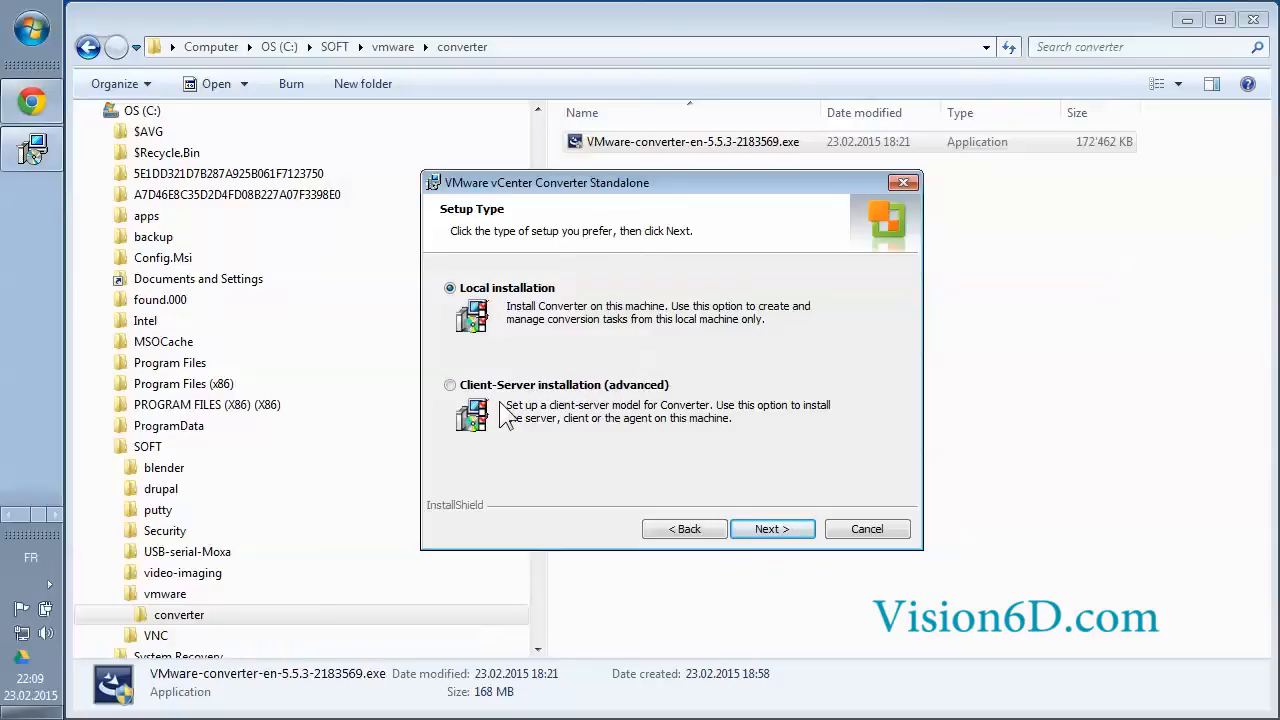
click(450, 385)
click(797, 528)
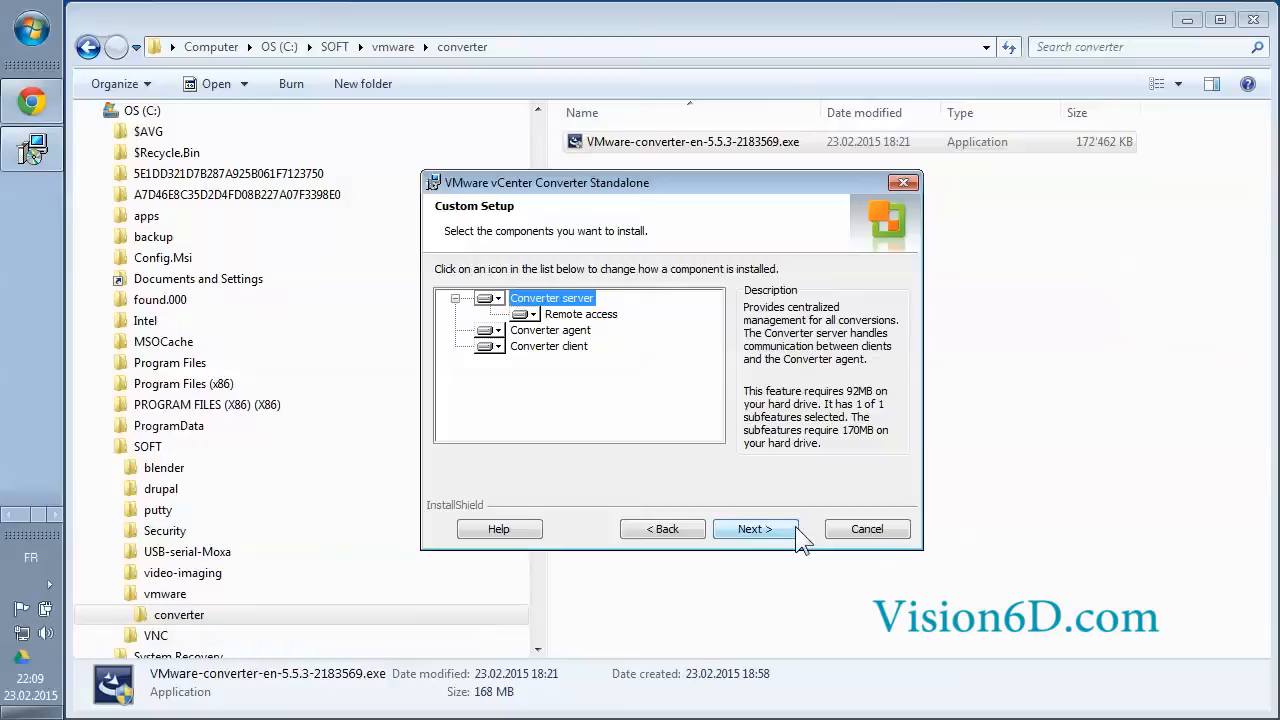
click(772, 535)
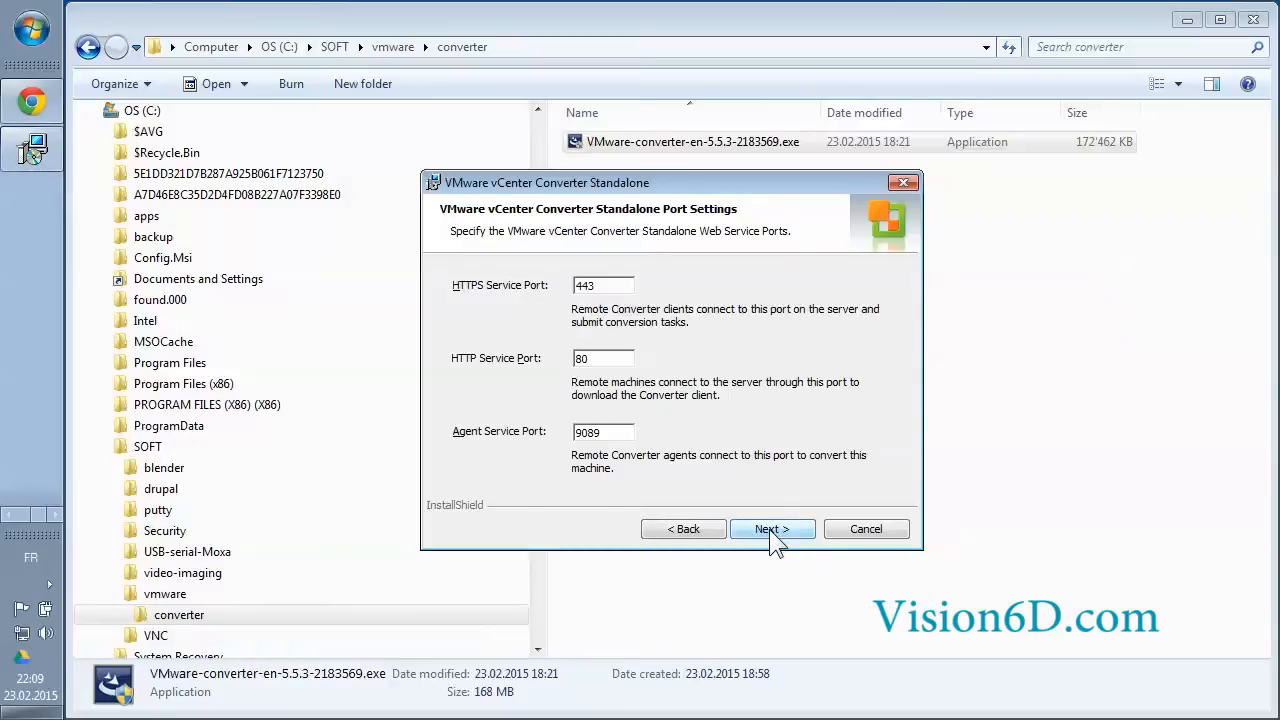
click(770, 529)
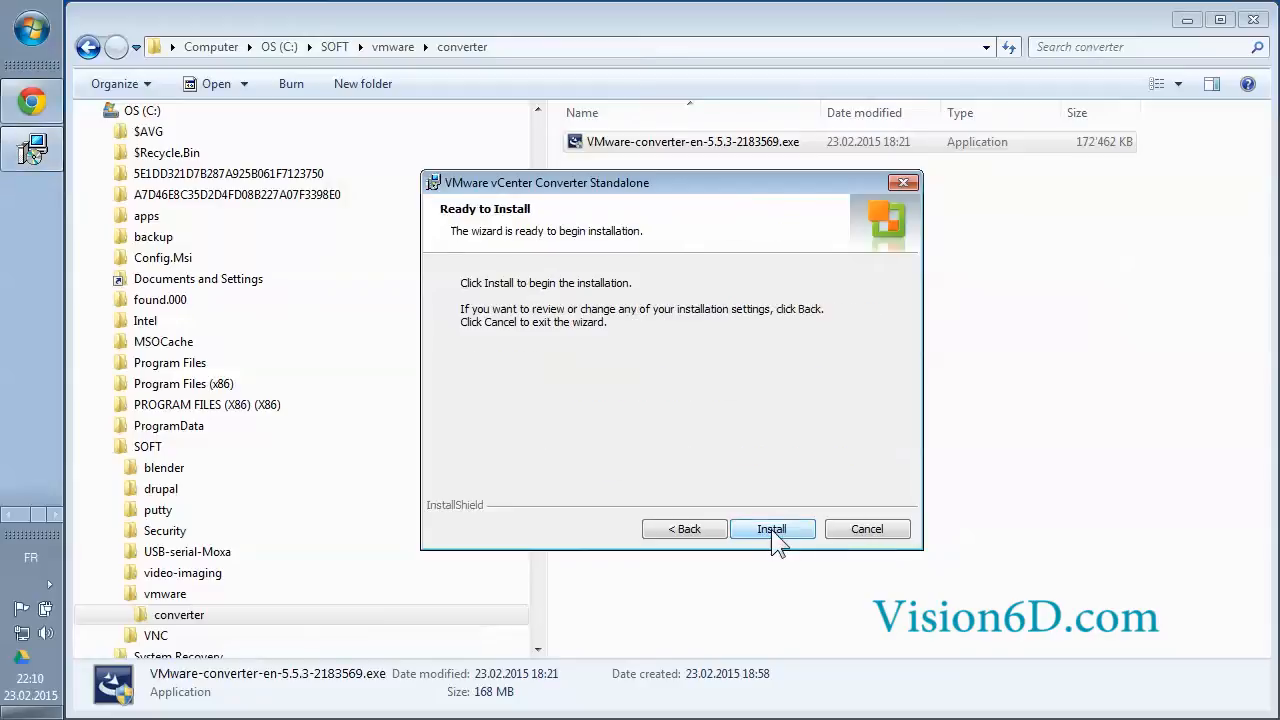
Install VMware vCenter Converter Standalone until the Installation Completed page appears
click(784, 527)
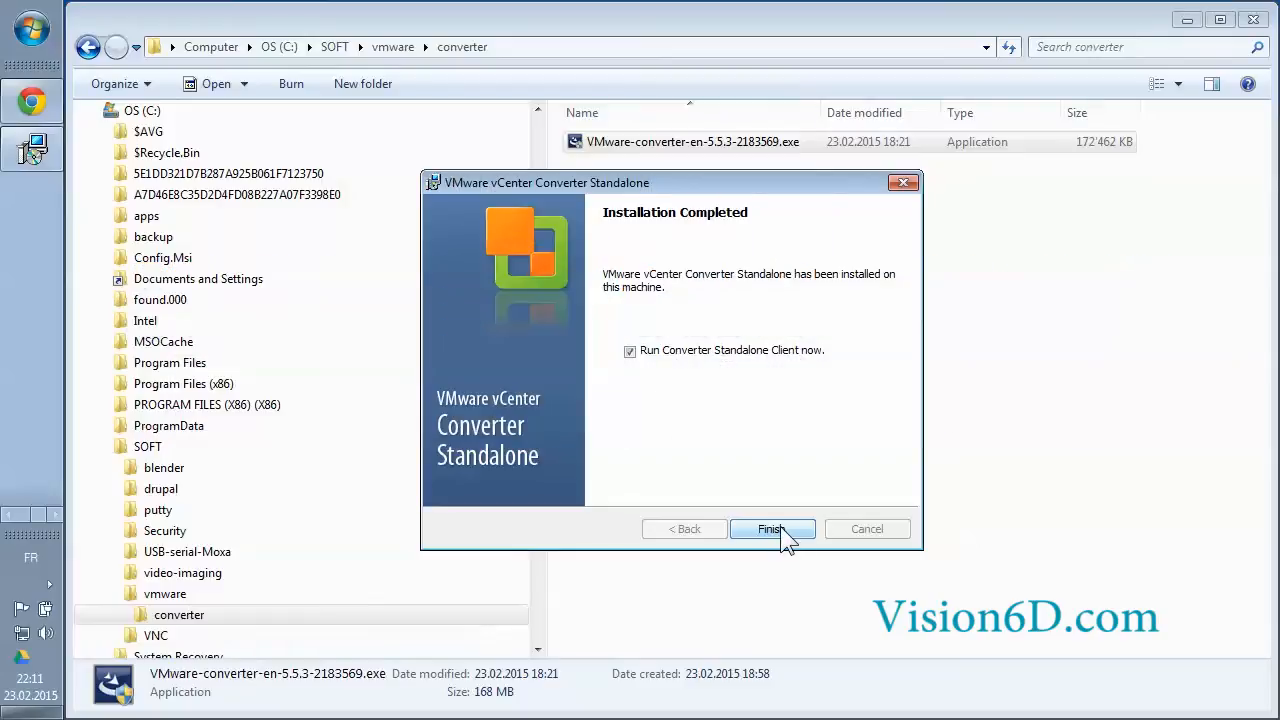
Finish setup, log in to the local Converter server, and move the window up and left
click(781, 529)
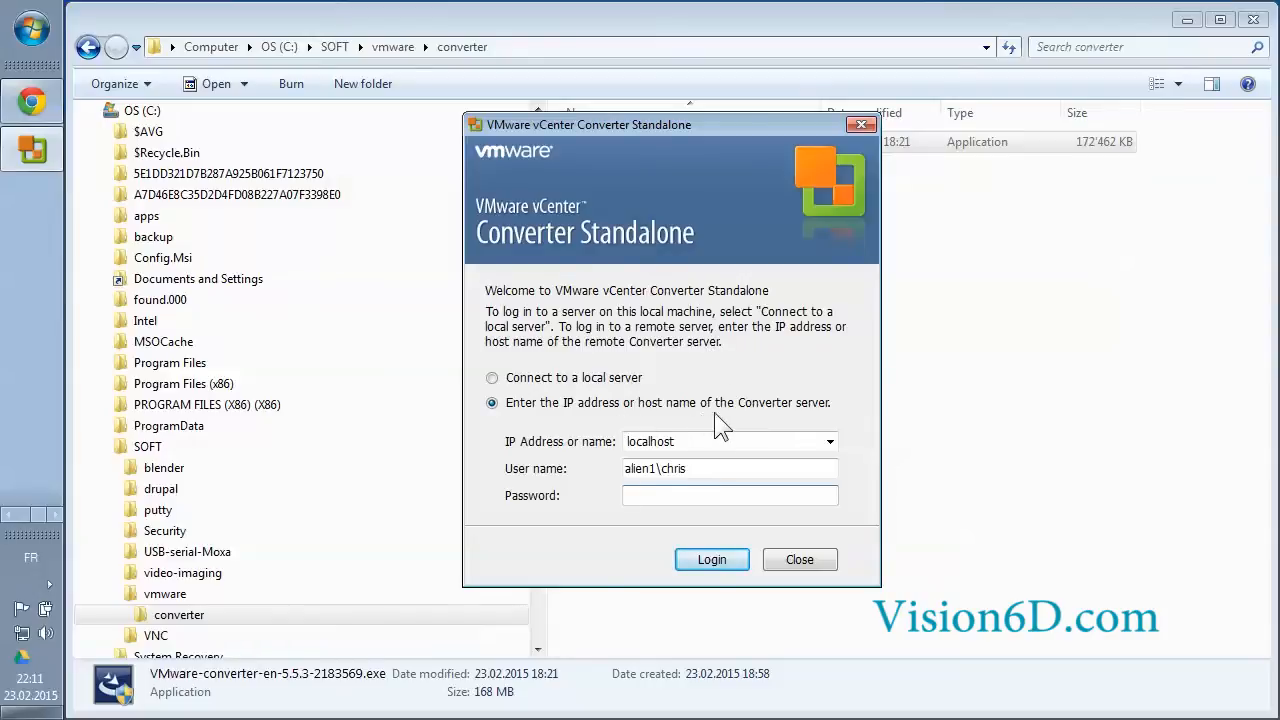
click(492, 378)
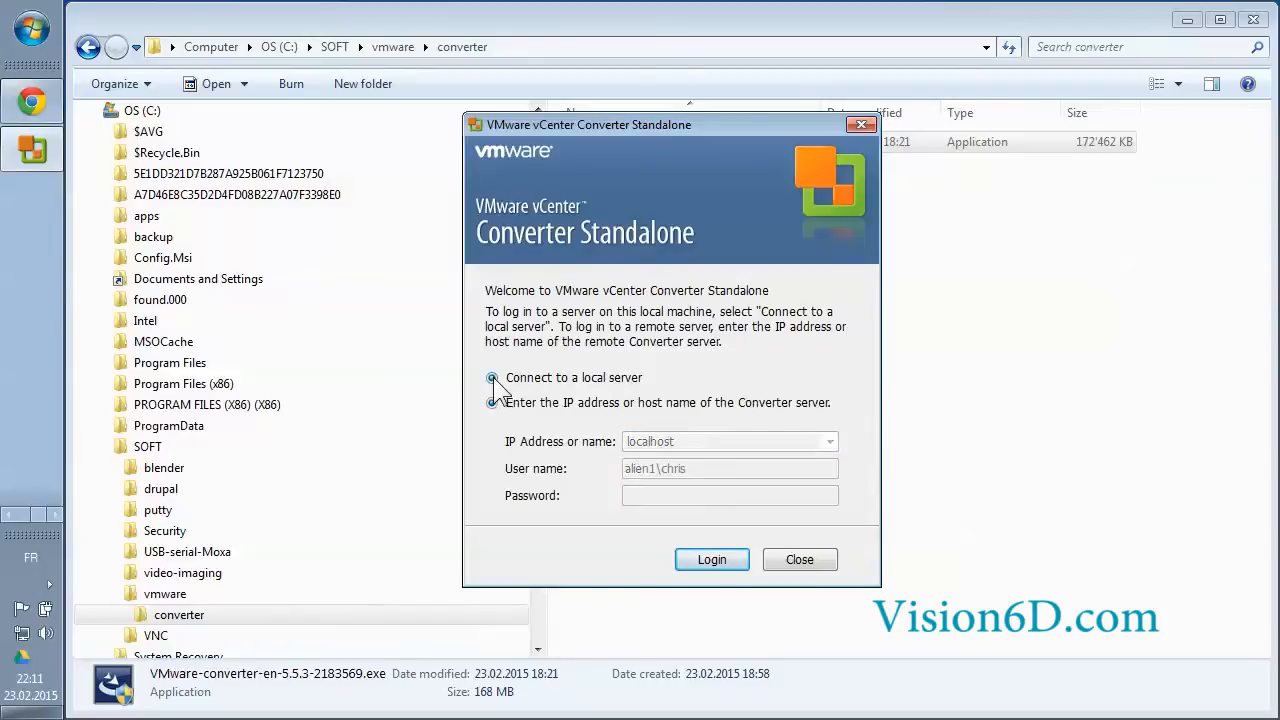
click(723, 555)
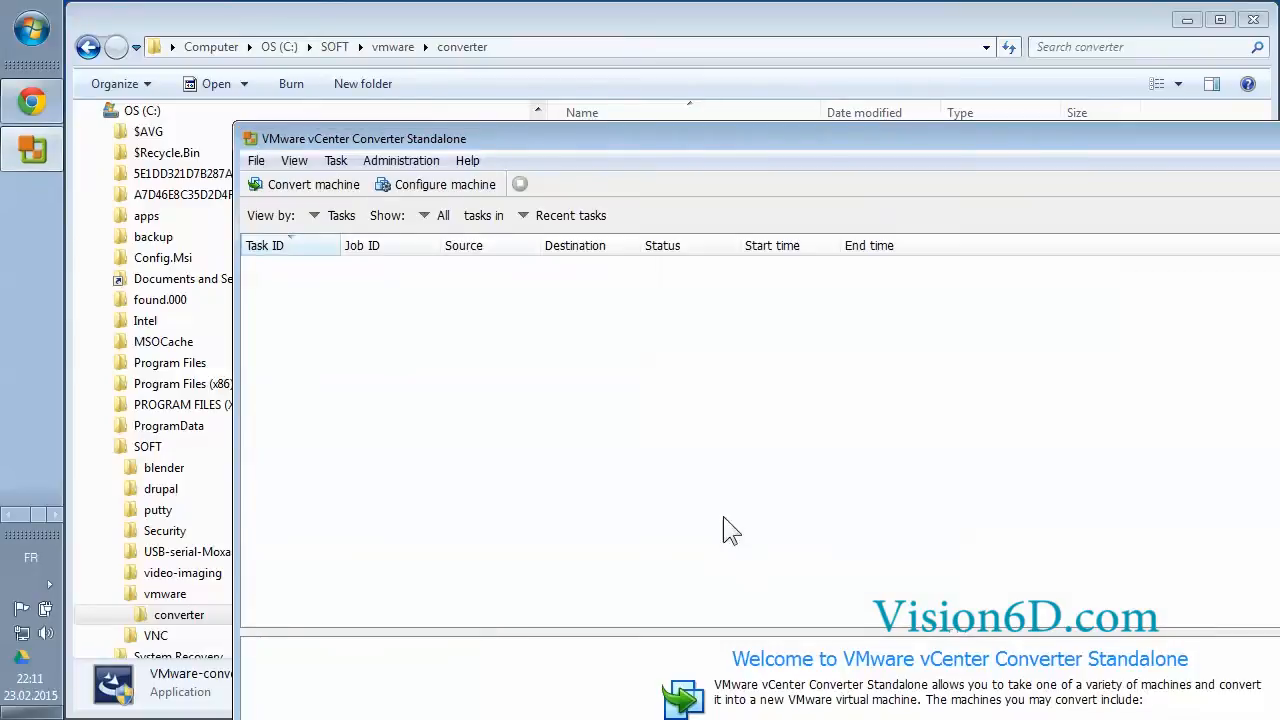
drag(704, 135, 548, 25)
Start a new machine conversion with Convert machine
click(167, 104)
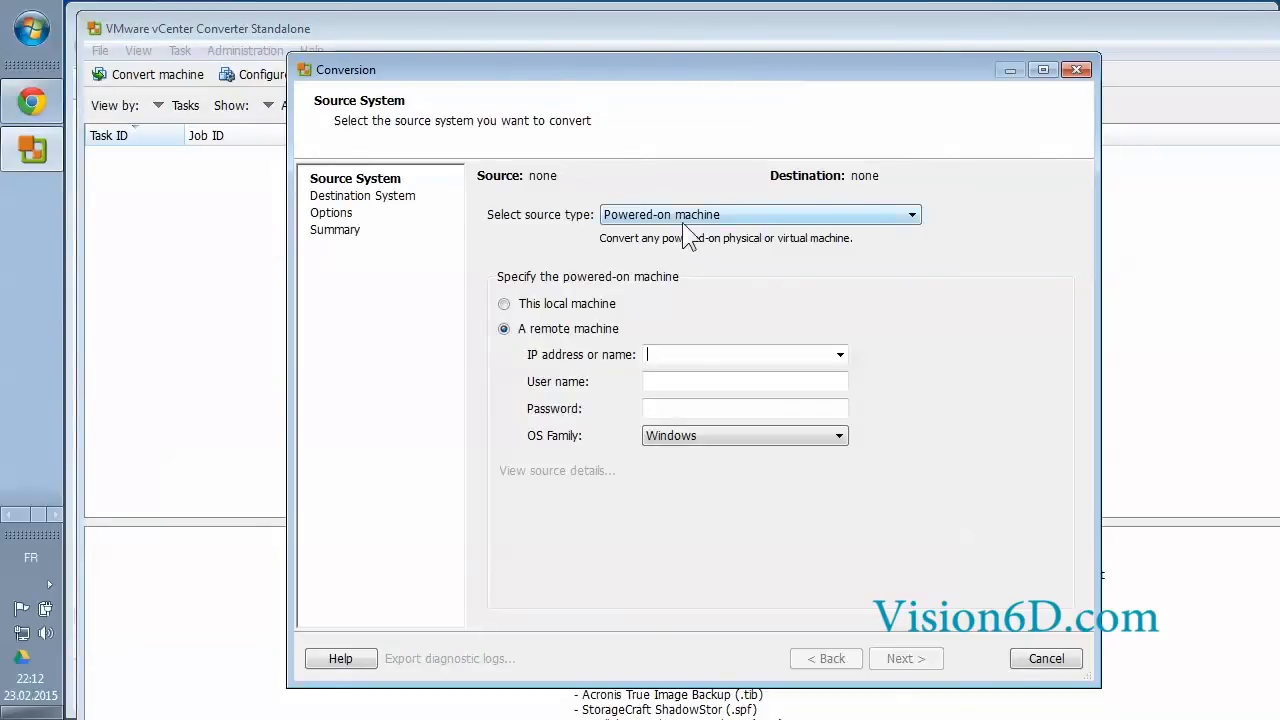
Set the source to the VMware Workstation virtual machine Debian 5.vmx and continue
click(909, 214)
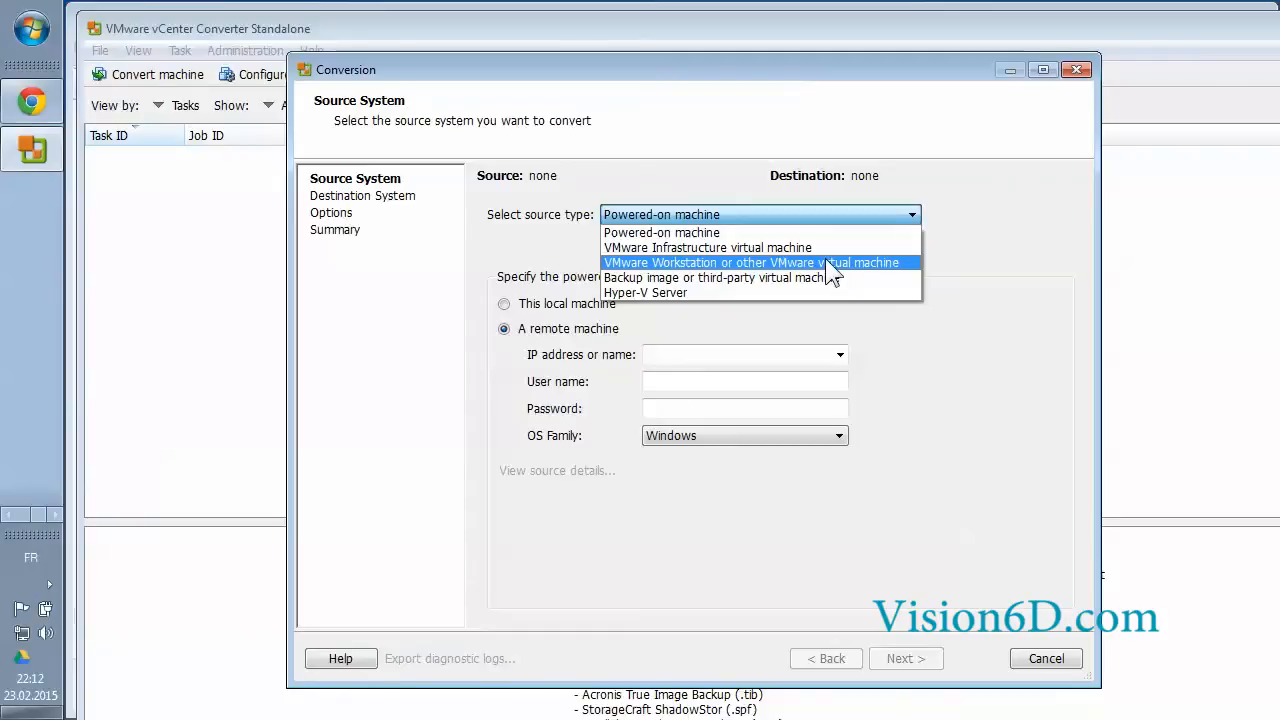
click(826, 260)
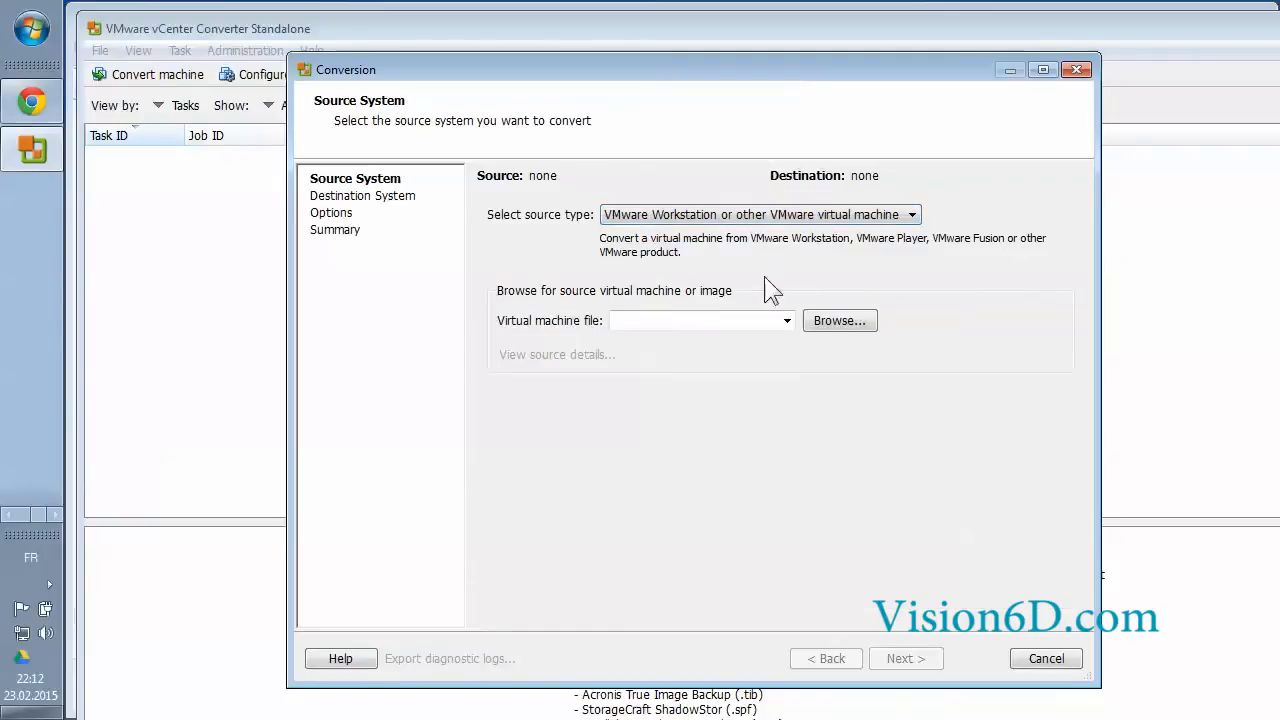
click(848, 322)
click(768, 316)
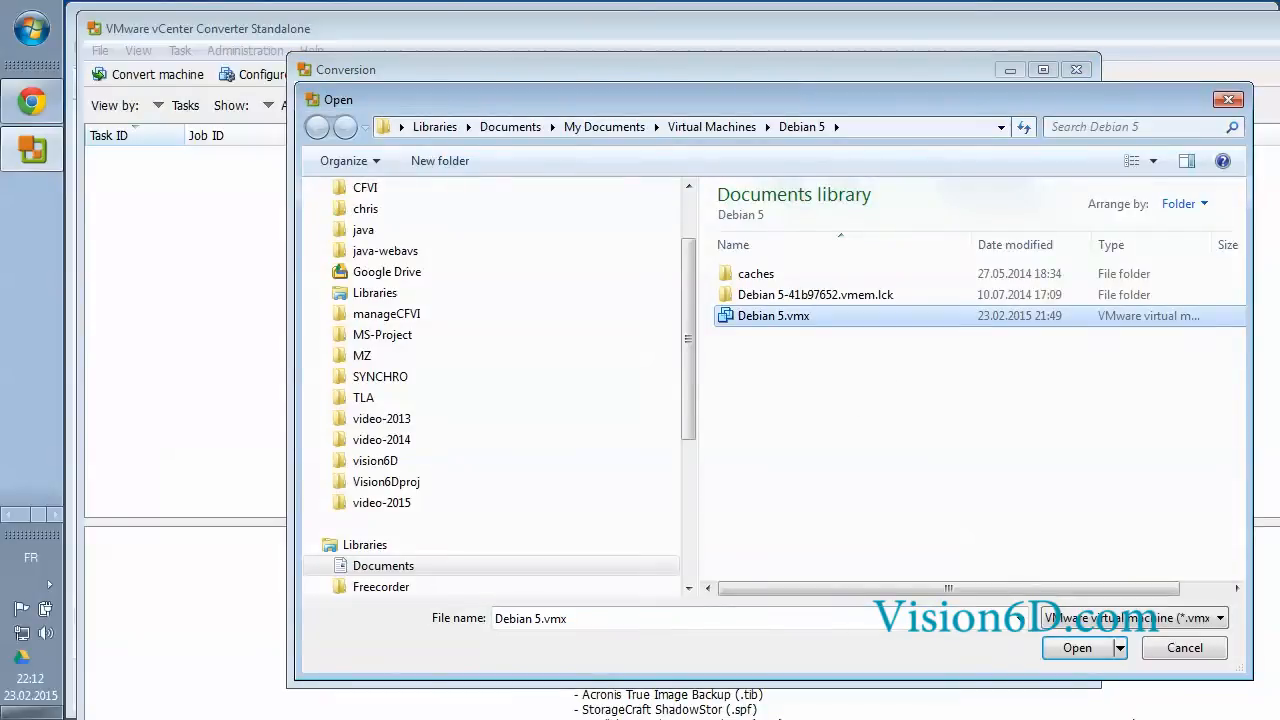
click(1078, 649)
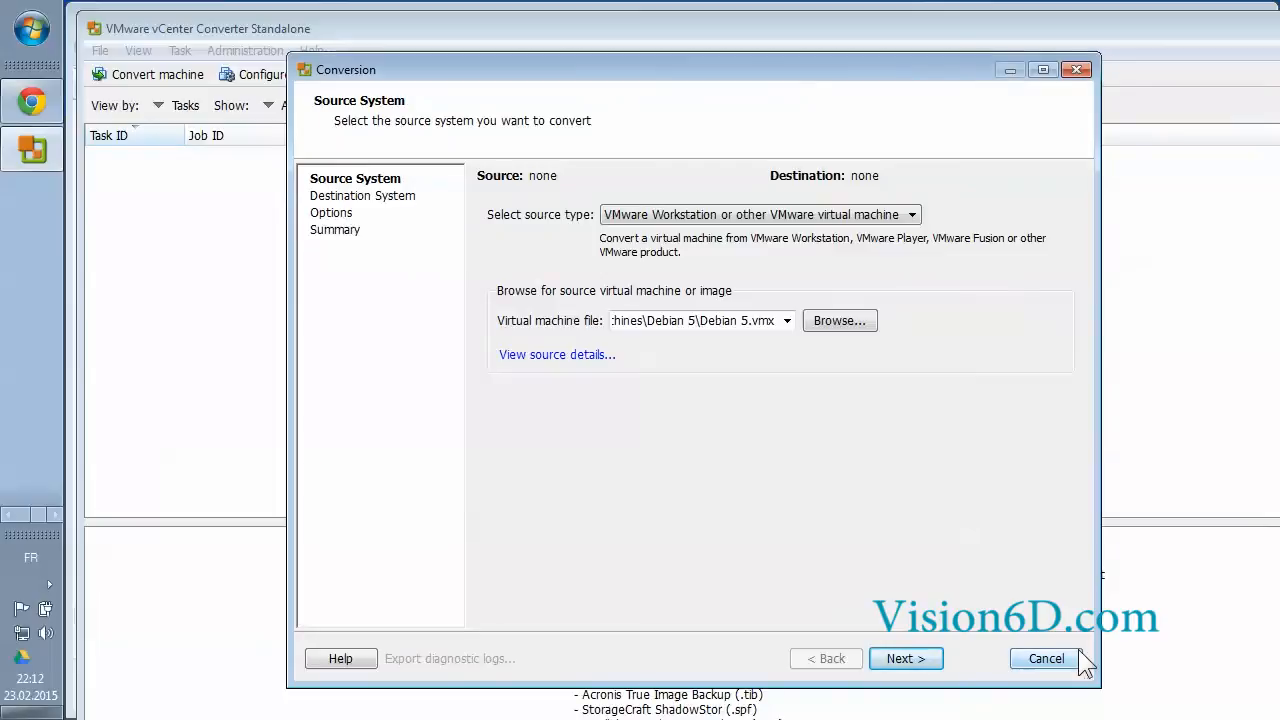
click(897, 659)
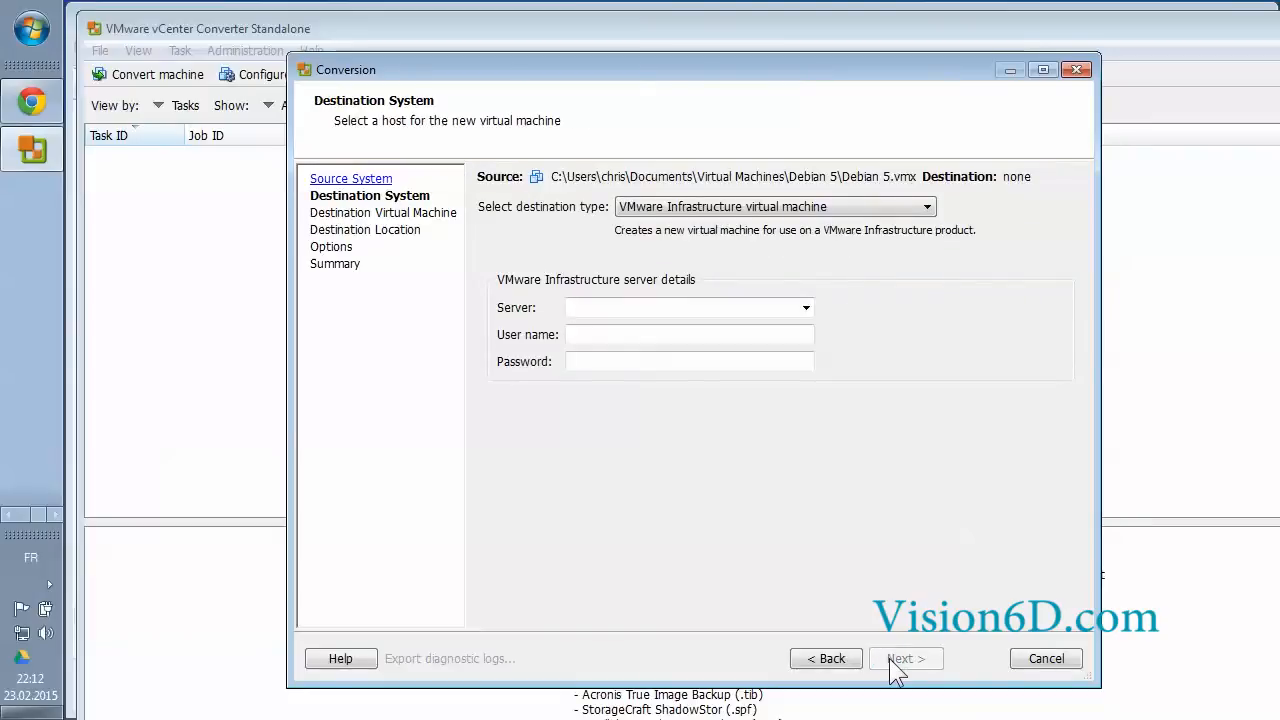
Enter destination server 192.168.1.31 along with the user name and account password
click(593, 308)
text(192)
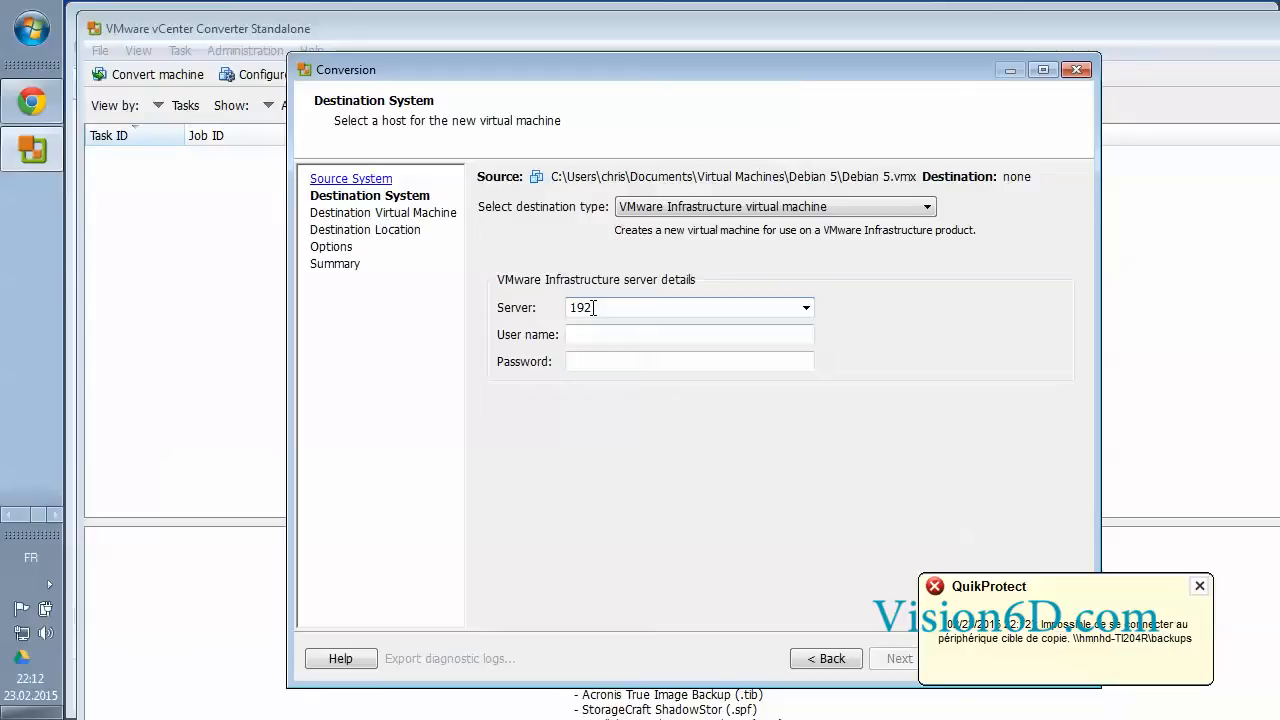
text(.168.1.31)
click(578, 336)
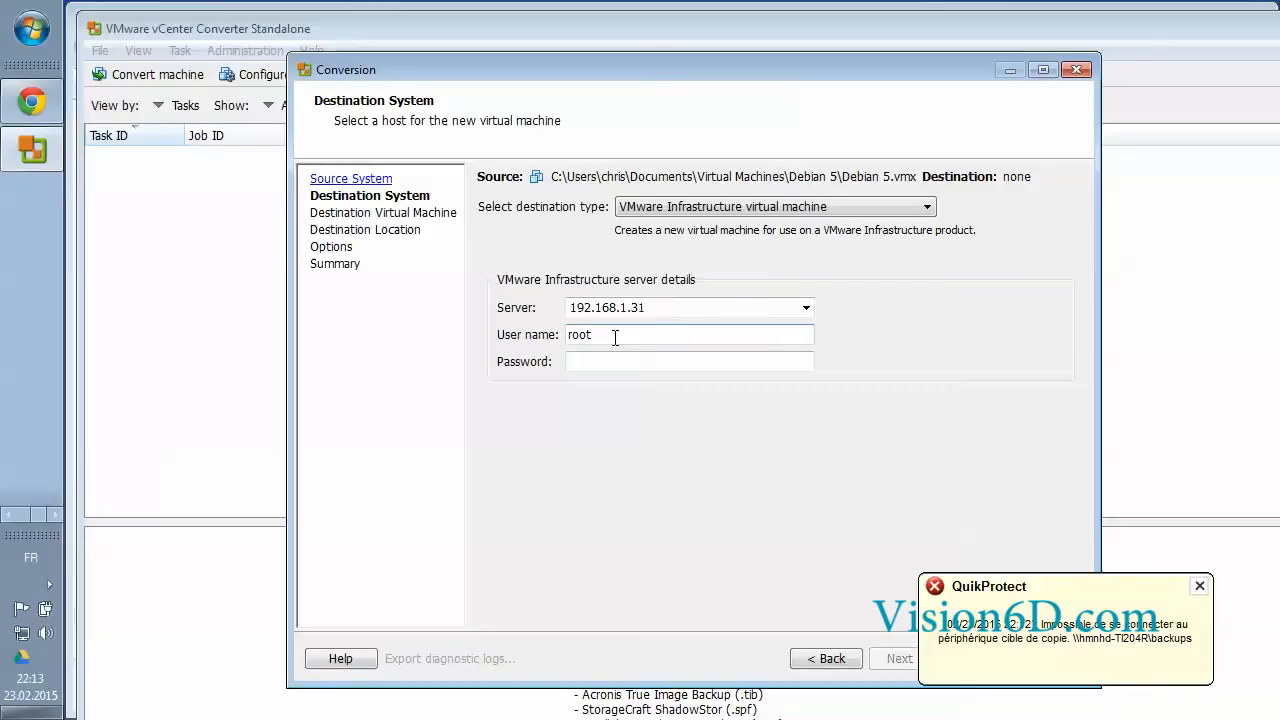
click(589, 363)
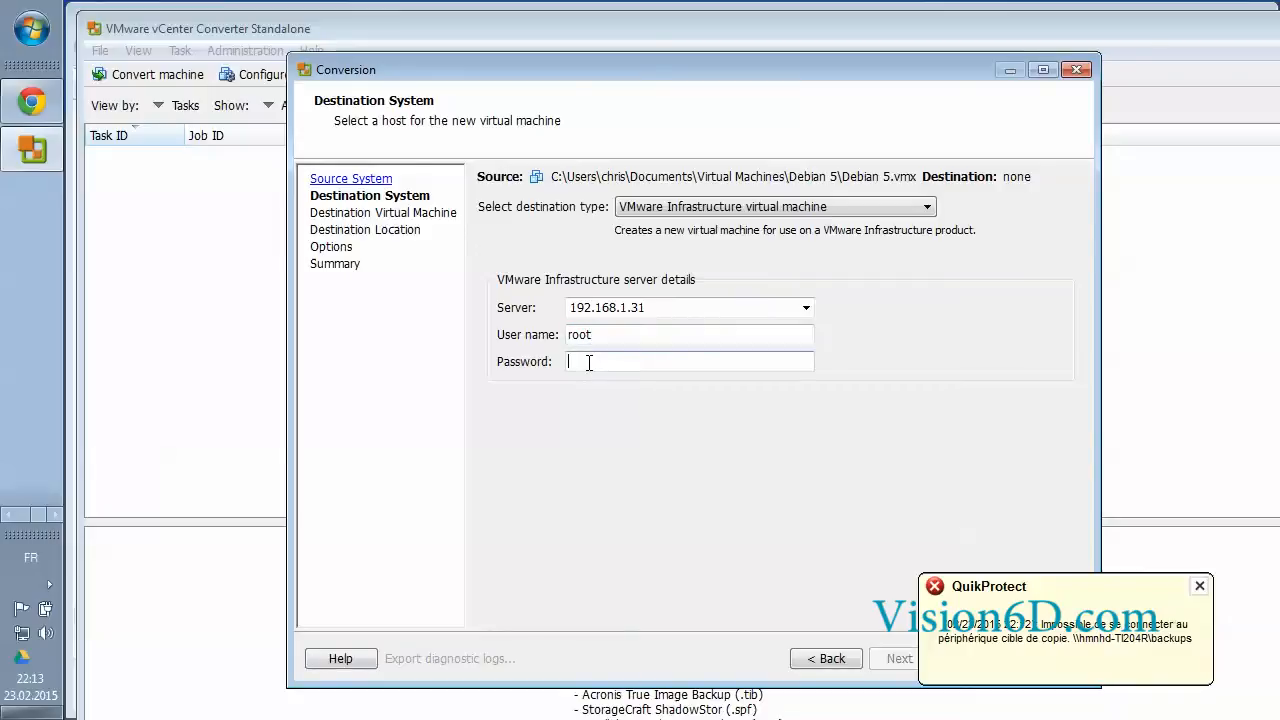
text(***••••••••)
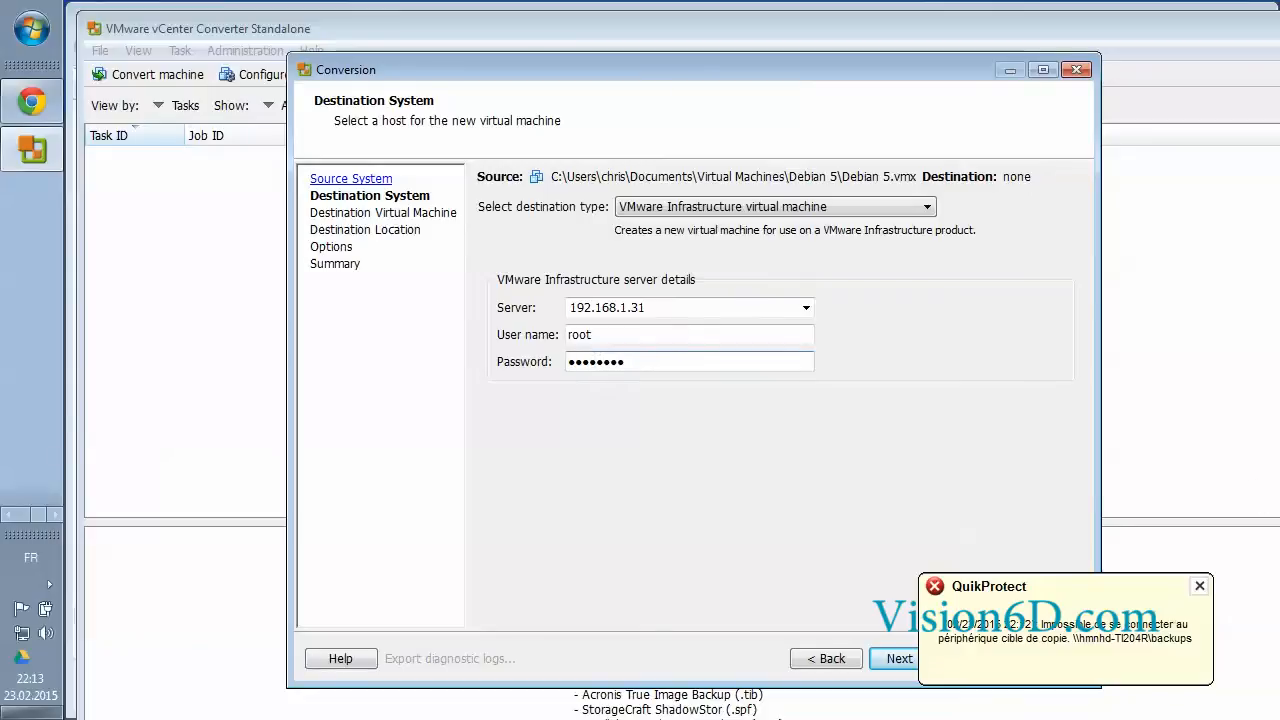
Dismiss the QuikProtect popup, connect to 192.168.1.31, and ignore the certificate security warning
click(1200, 587)
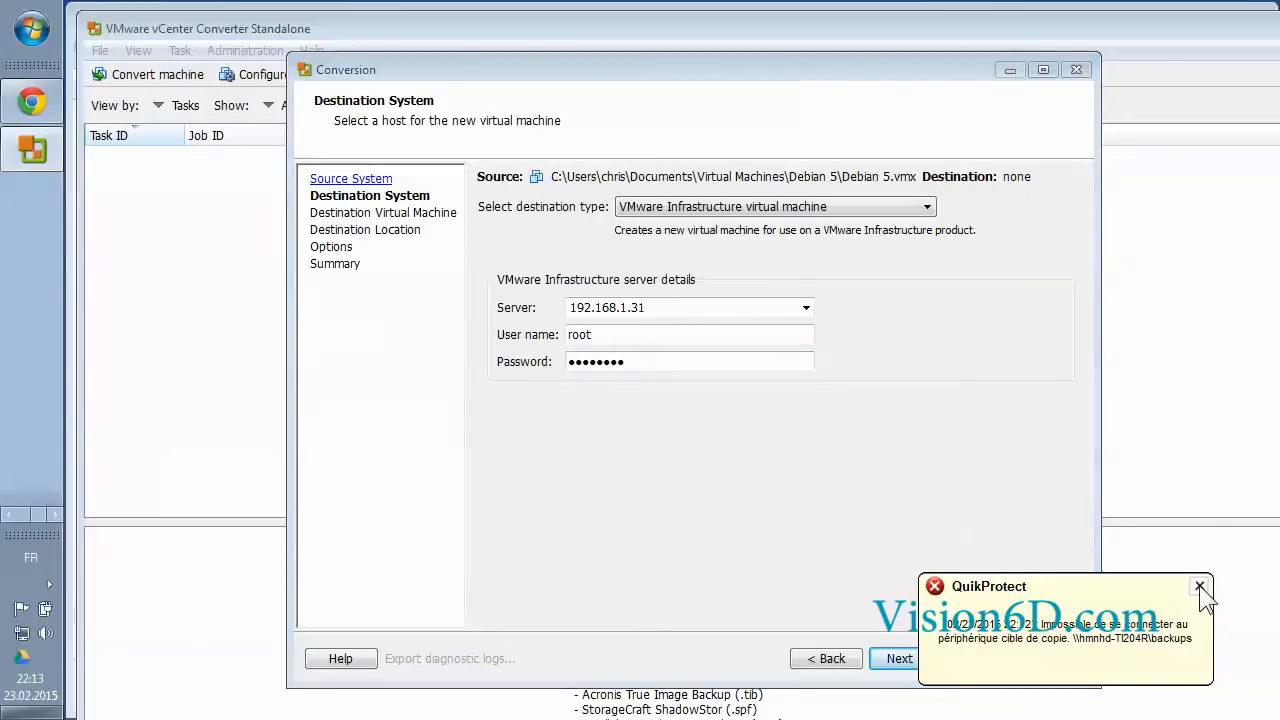
click(905, 660)
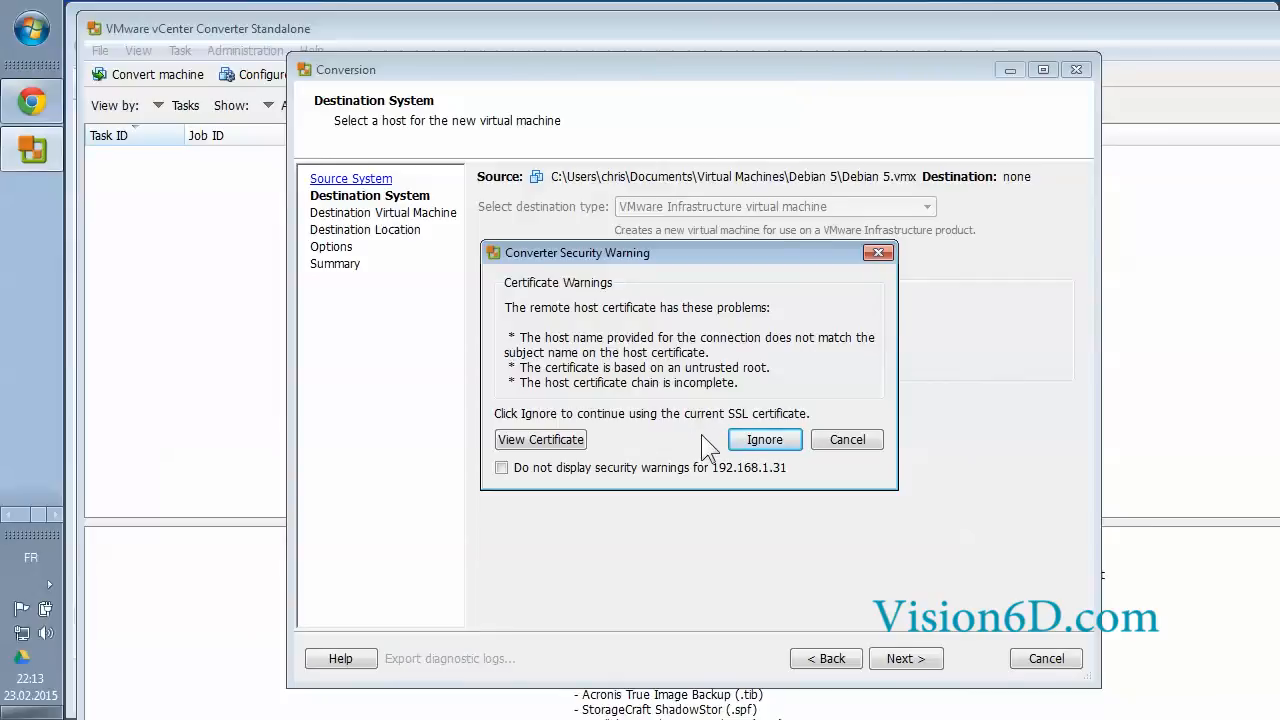
click(778, 439)
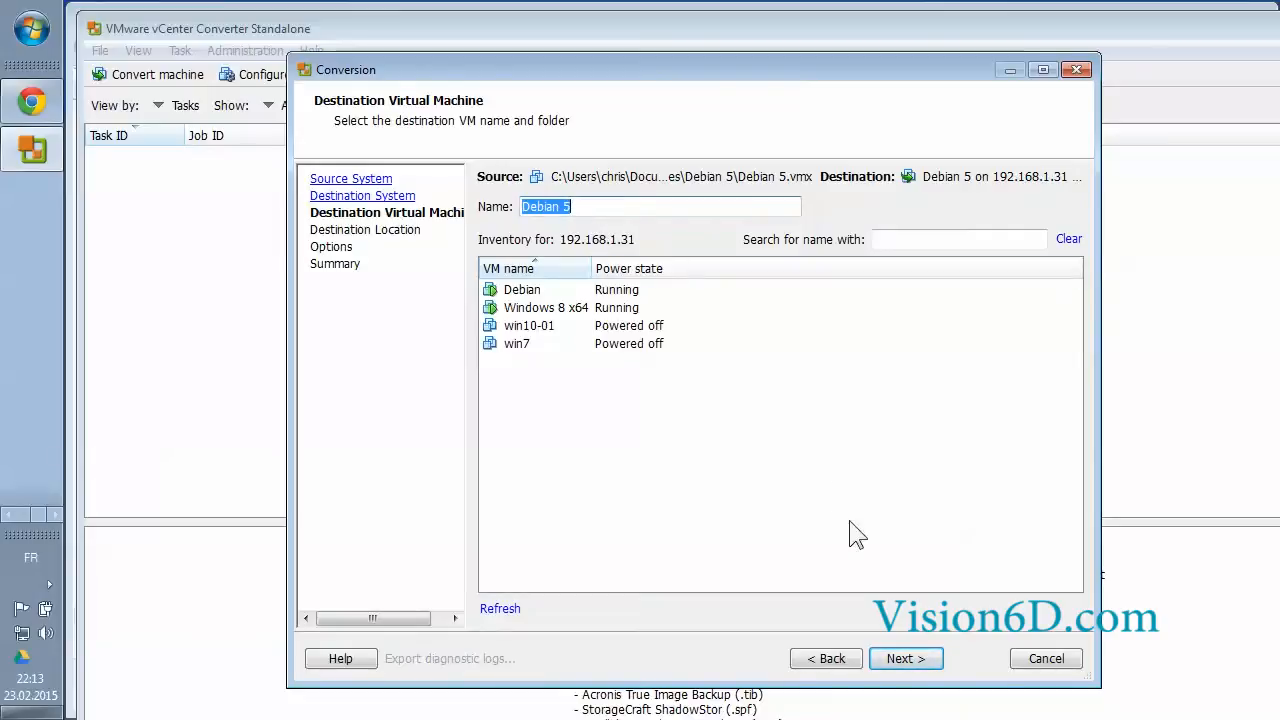
Place the new VM on host esx01.home with datastore SCSI-2TB and VM version 10
click(905, 658)
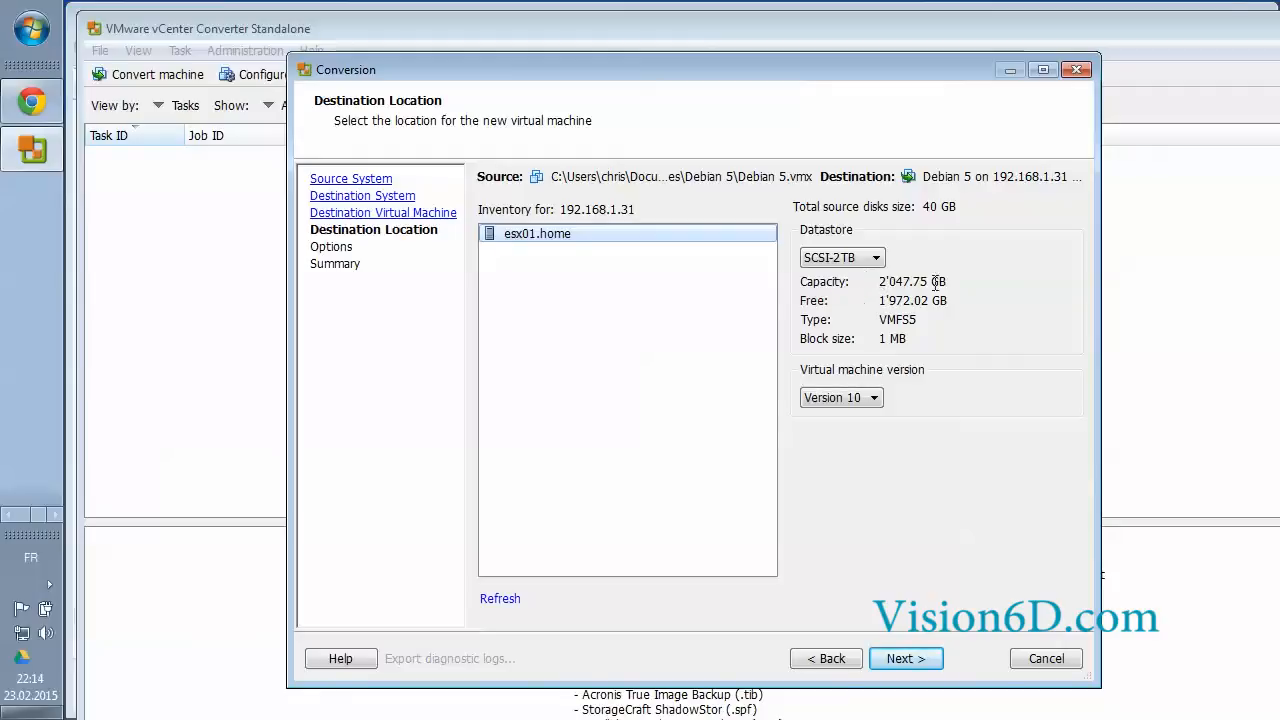
click(876, 258)
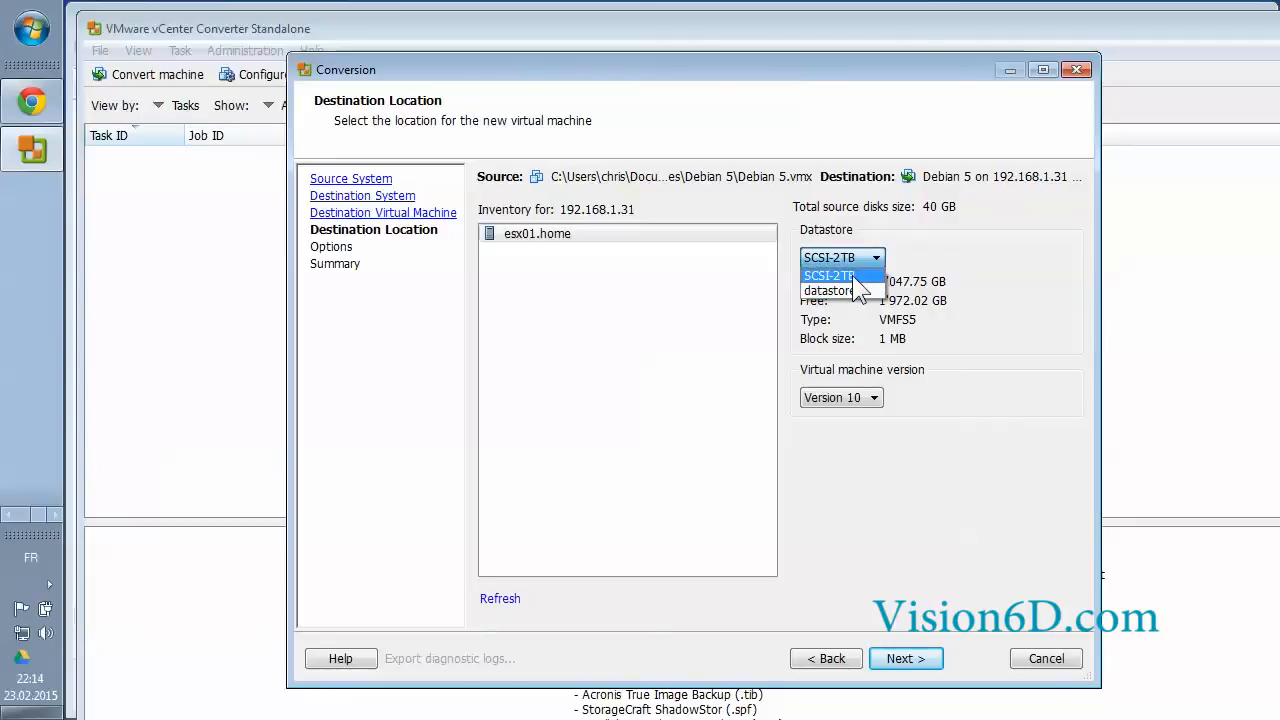
click(853, 277)
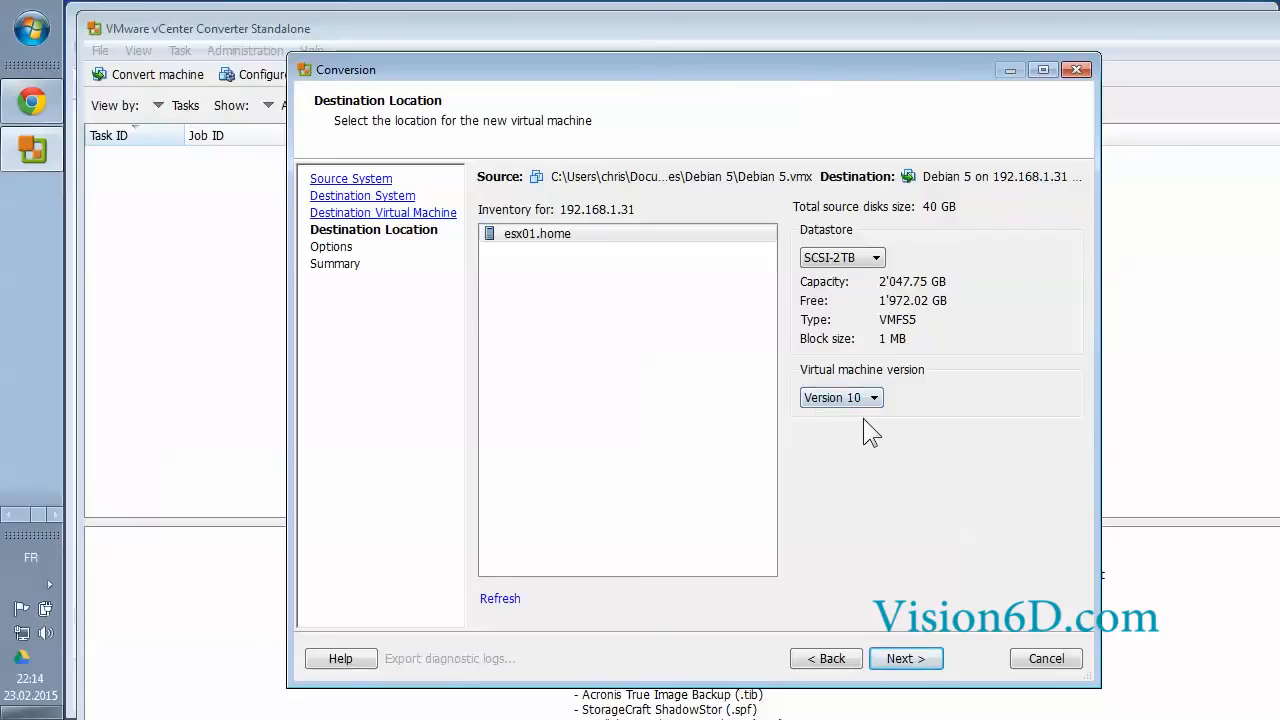
click(905, 659)
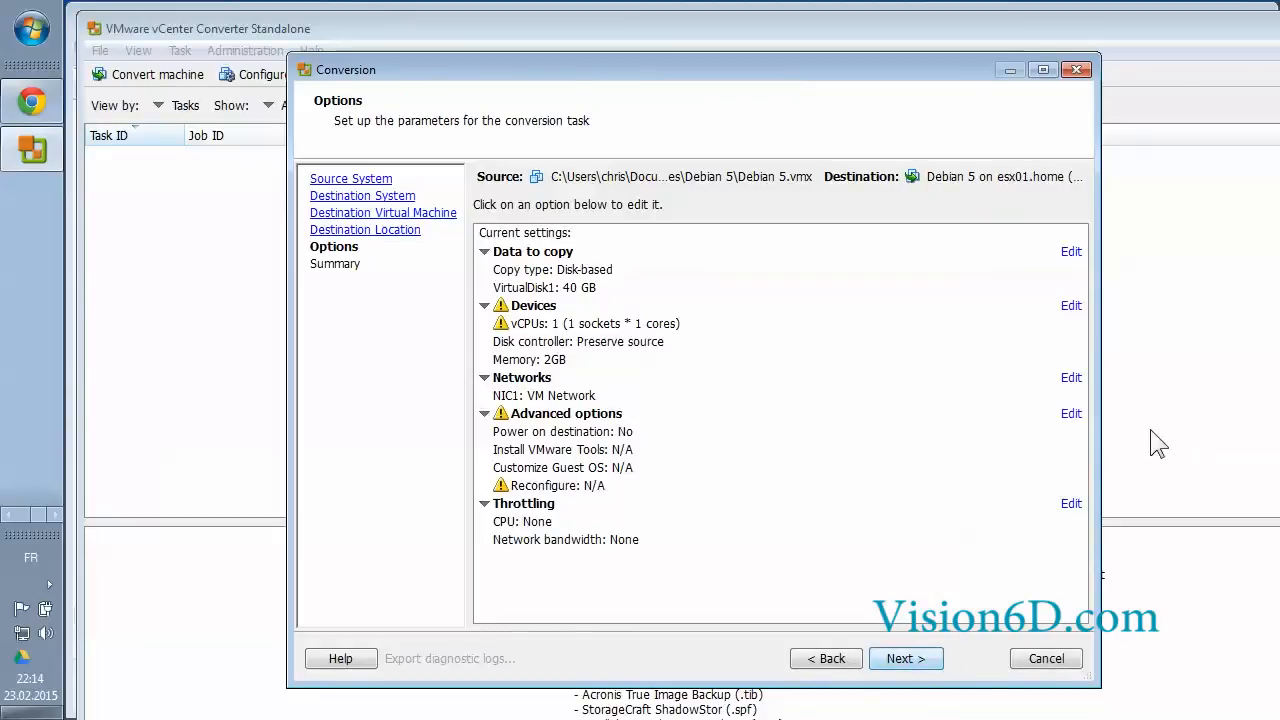
Review the summary of the Debian 5 conversion to esx01.home, then start the conversion
drag(1095, 410, 1212, 410)
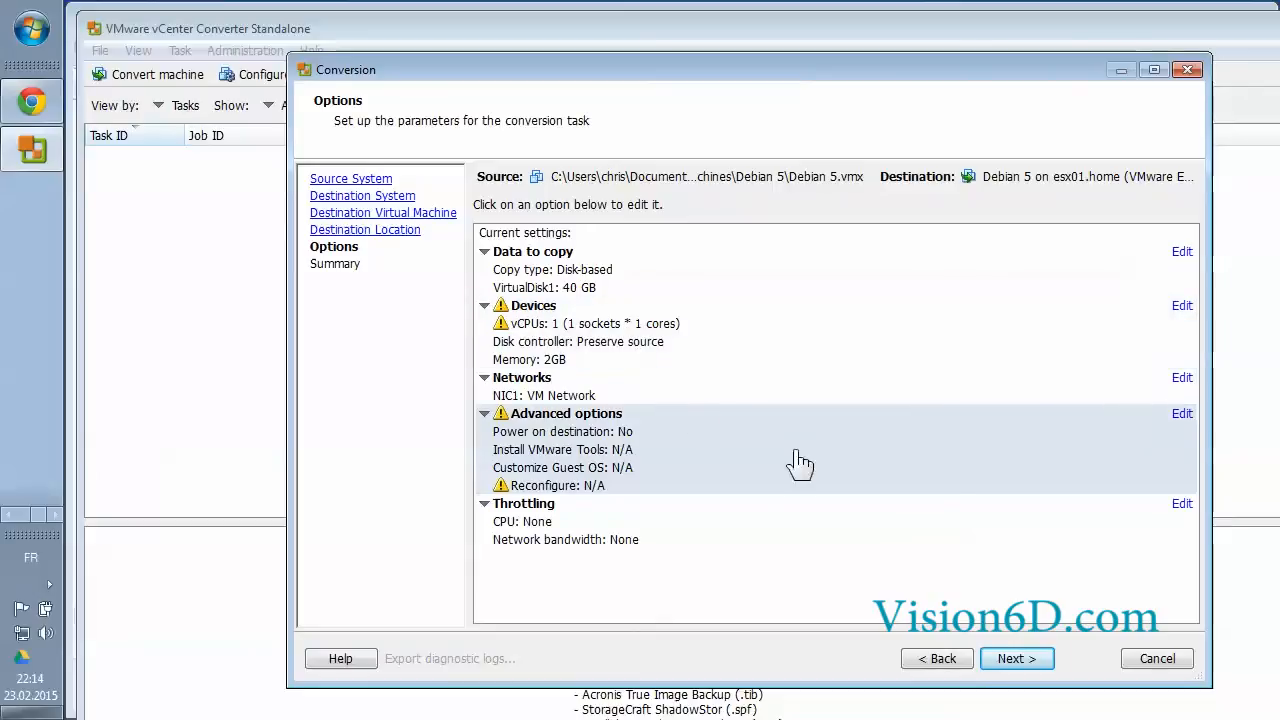
click(1022, 662)
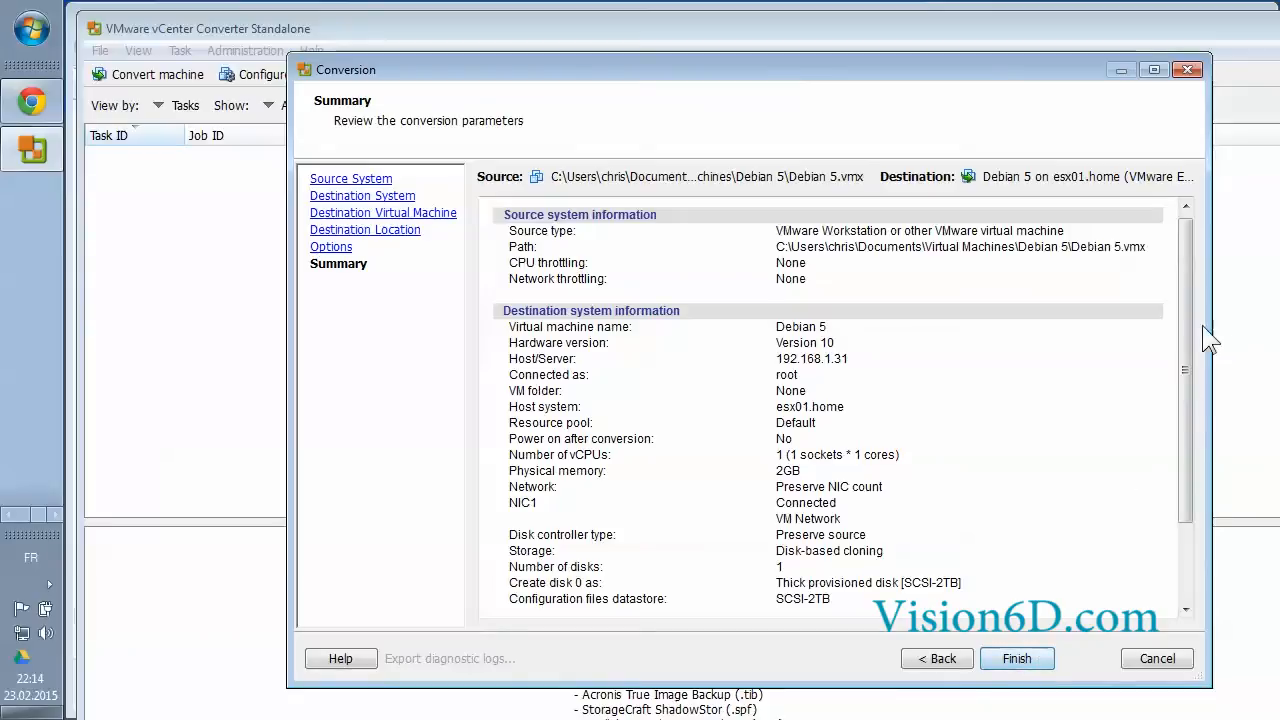
mouse_move(1180, 331)
mouse_down()
mouse_move(1181, 404)
mouse_move(1179, 353)
mouse_up()
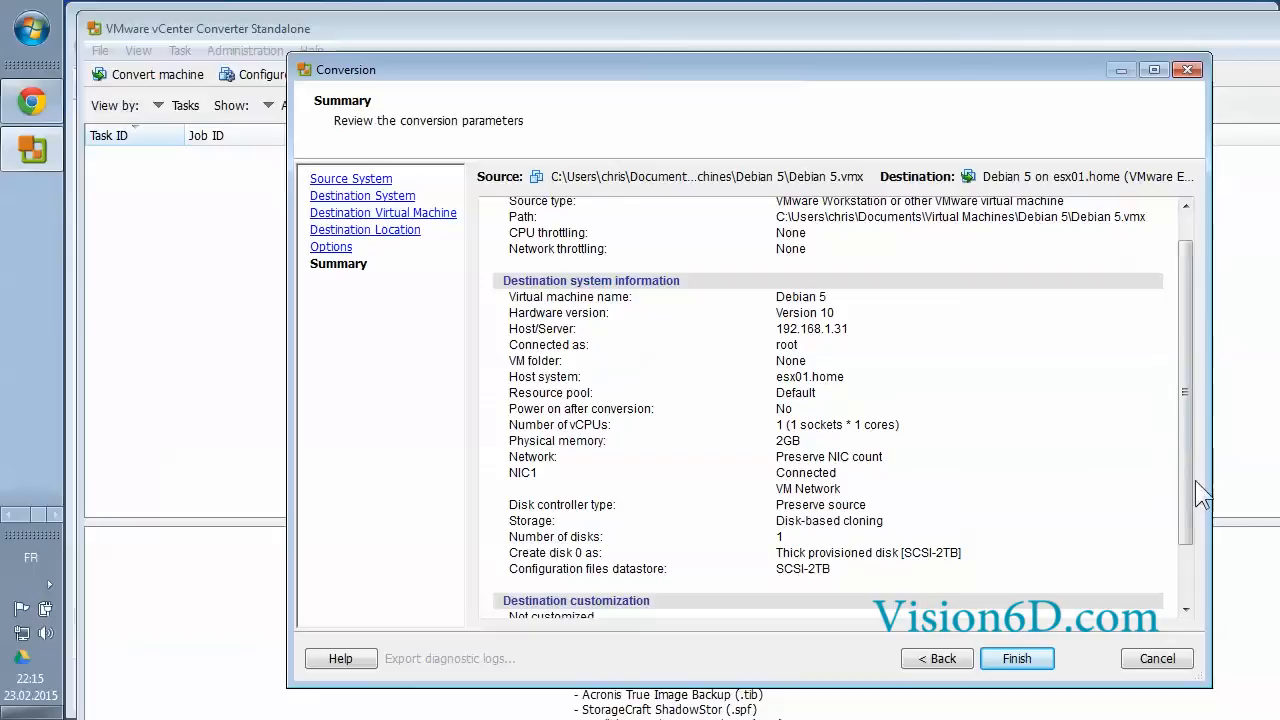
drag(1186, 487, 1195, 549)
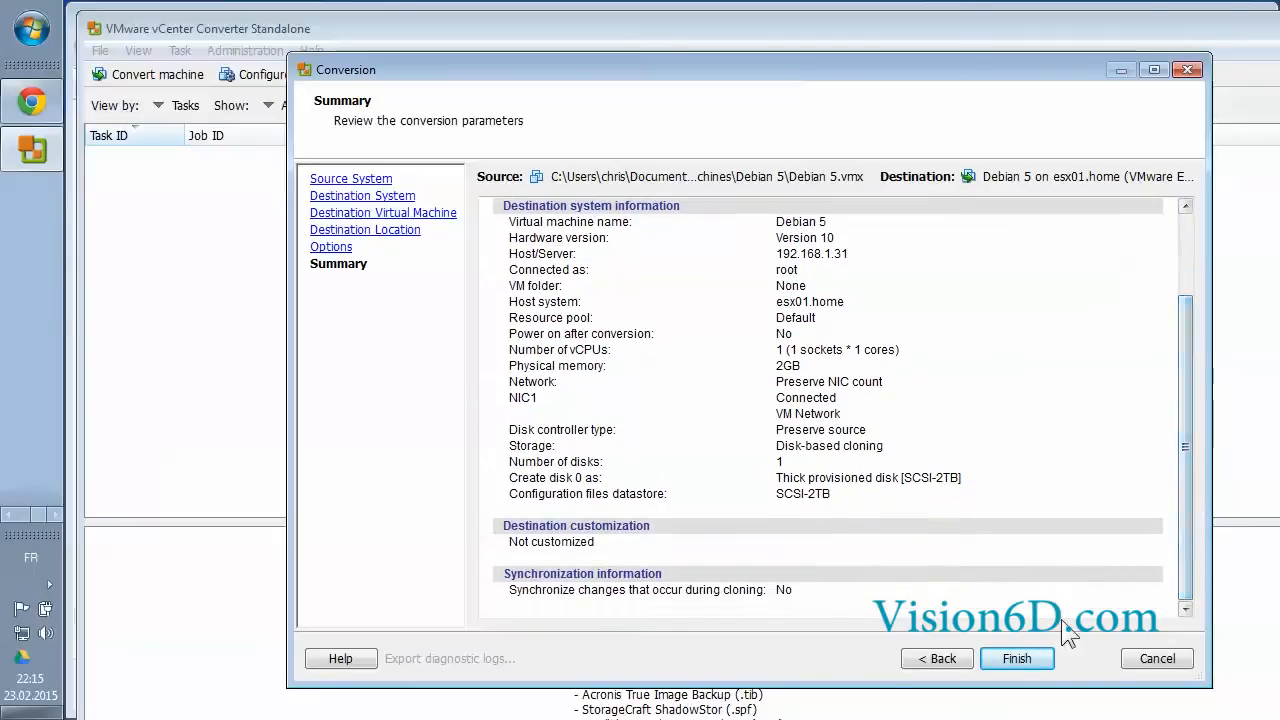
click(1022, 660)
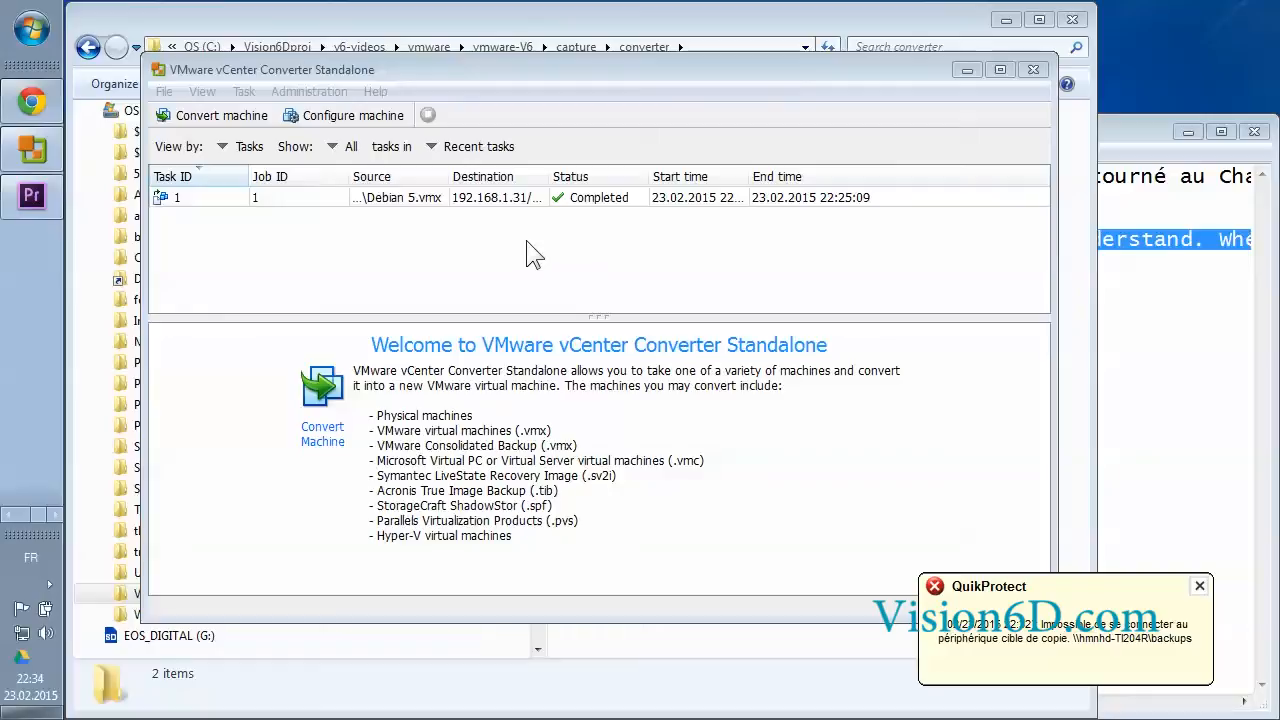
Bring the vSphere Client window to the upper left and select Debian 5 in the inventory
click(10, 515)
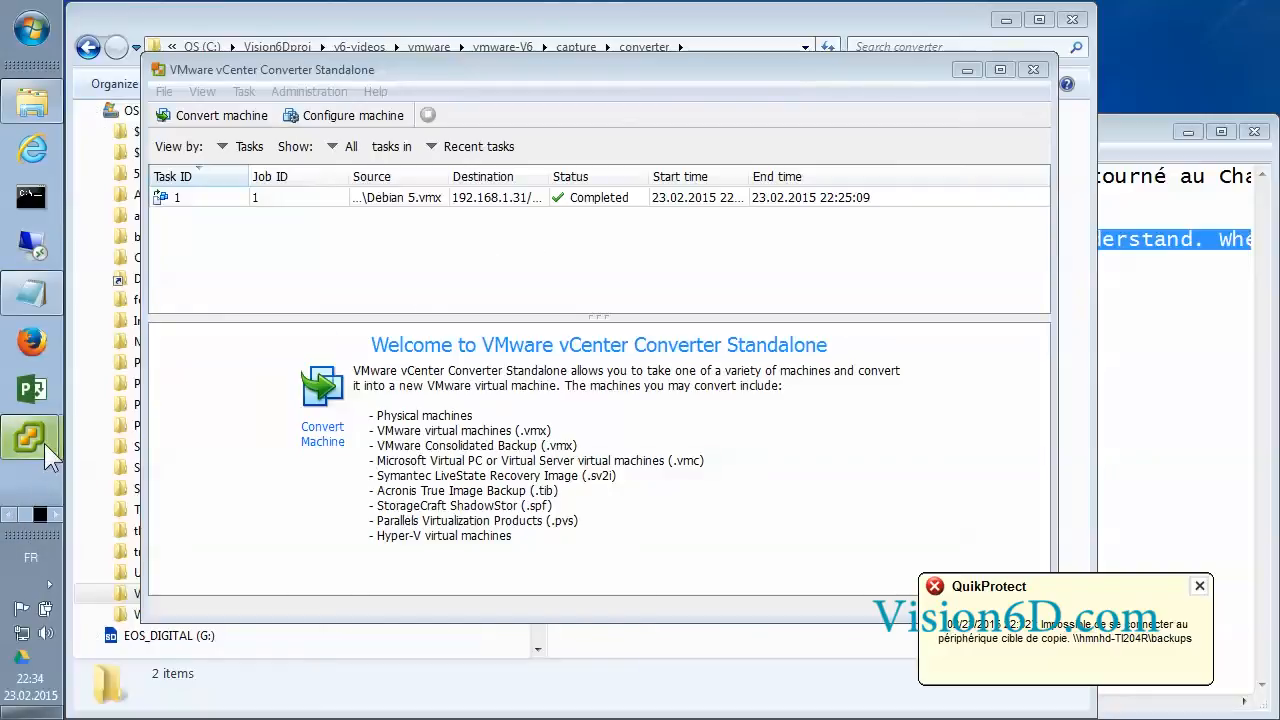
mouse_move(44, 443)
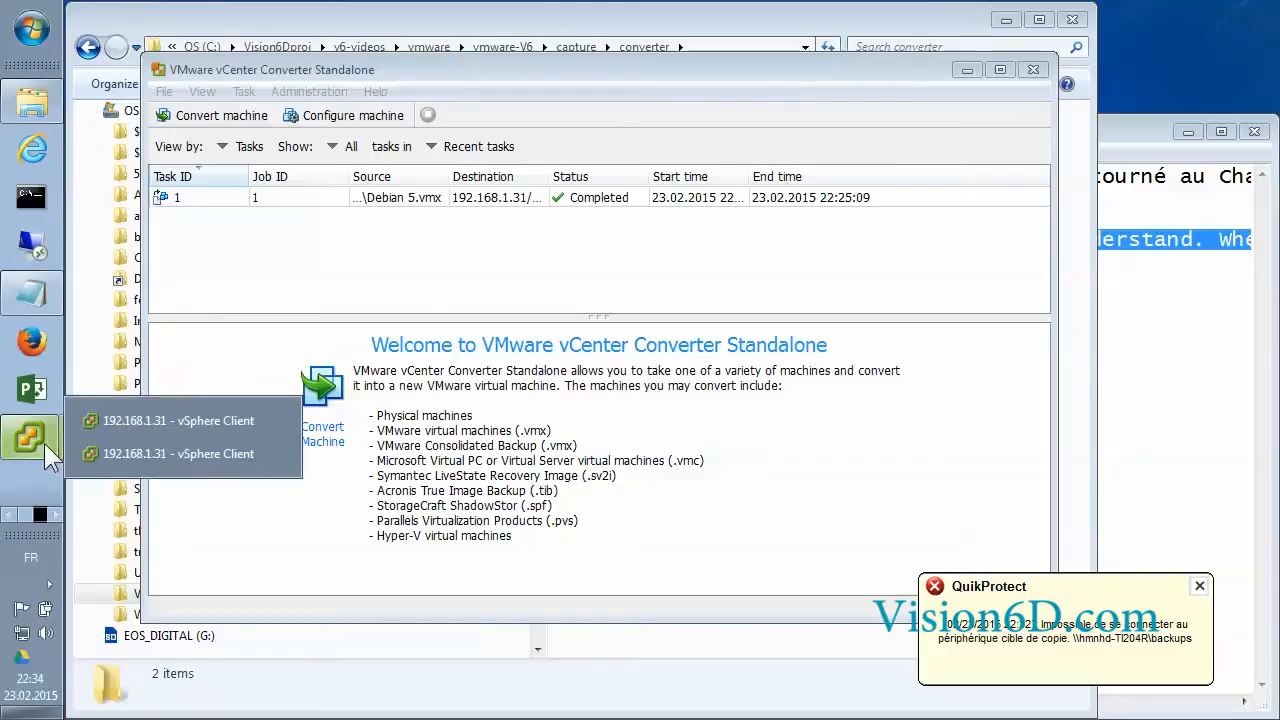
click(126, 455)
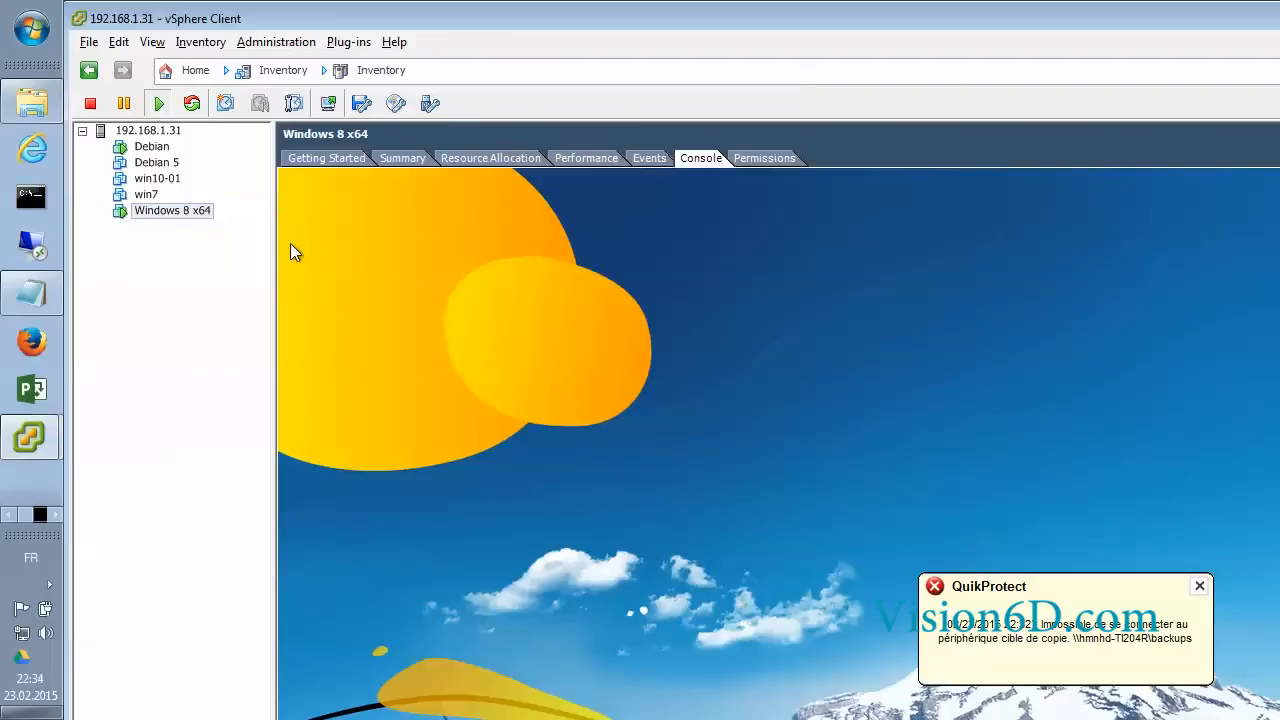
drag(487, 14, 562, 50)
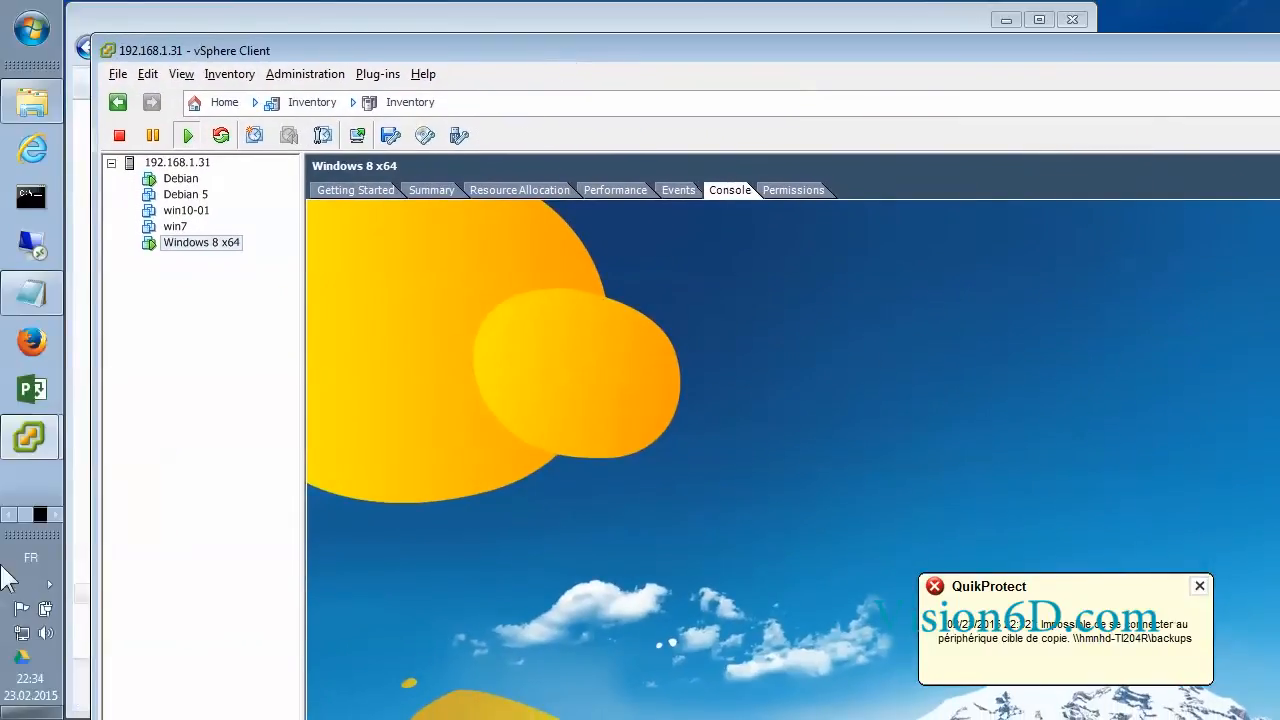
drag(97, 479, 557, 489)
drag(964, 49, 490, 7)
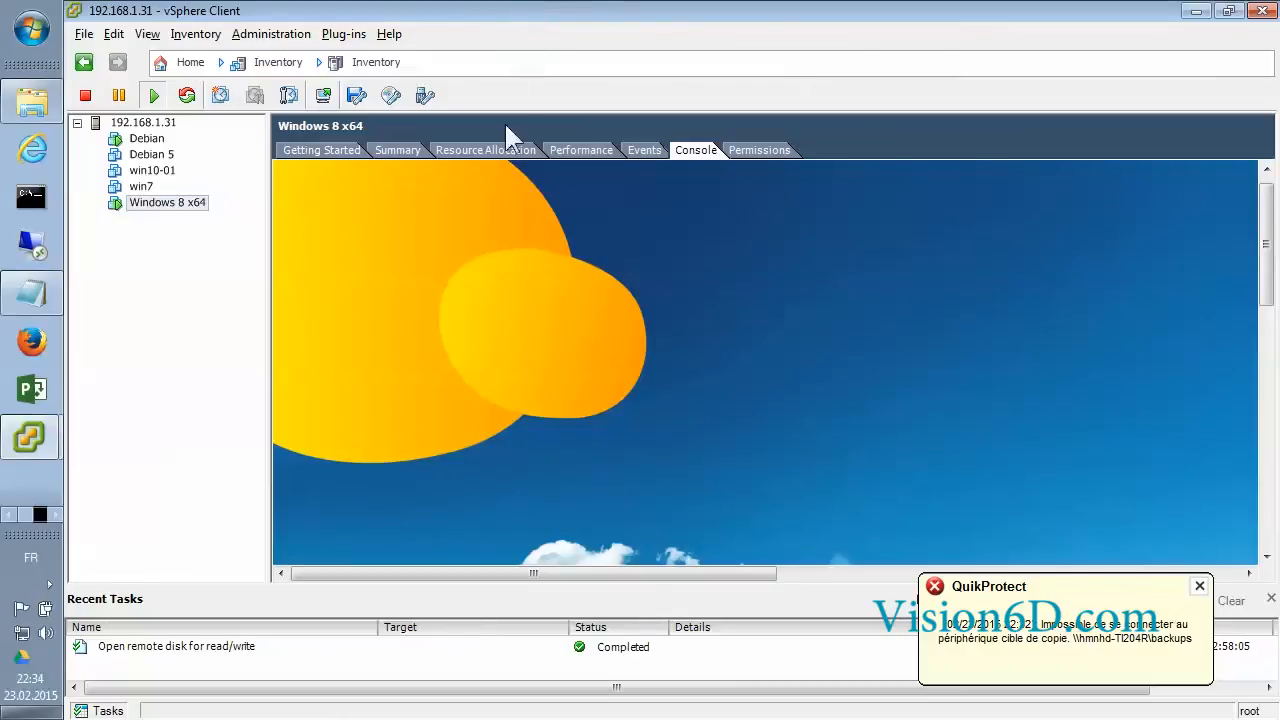
click(148, 156)
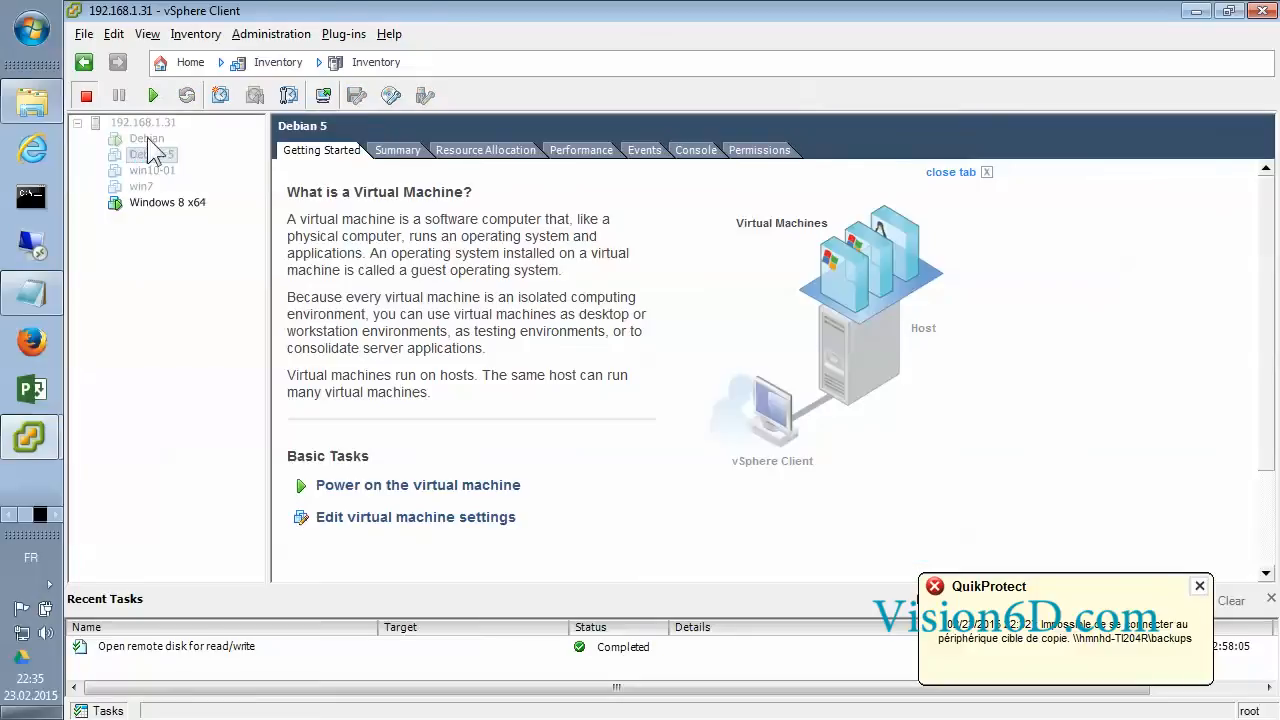
Power on Debian 5 and view its boot in the Console tab
click(155, 95)
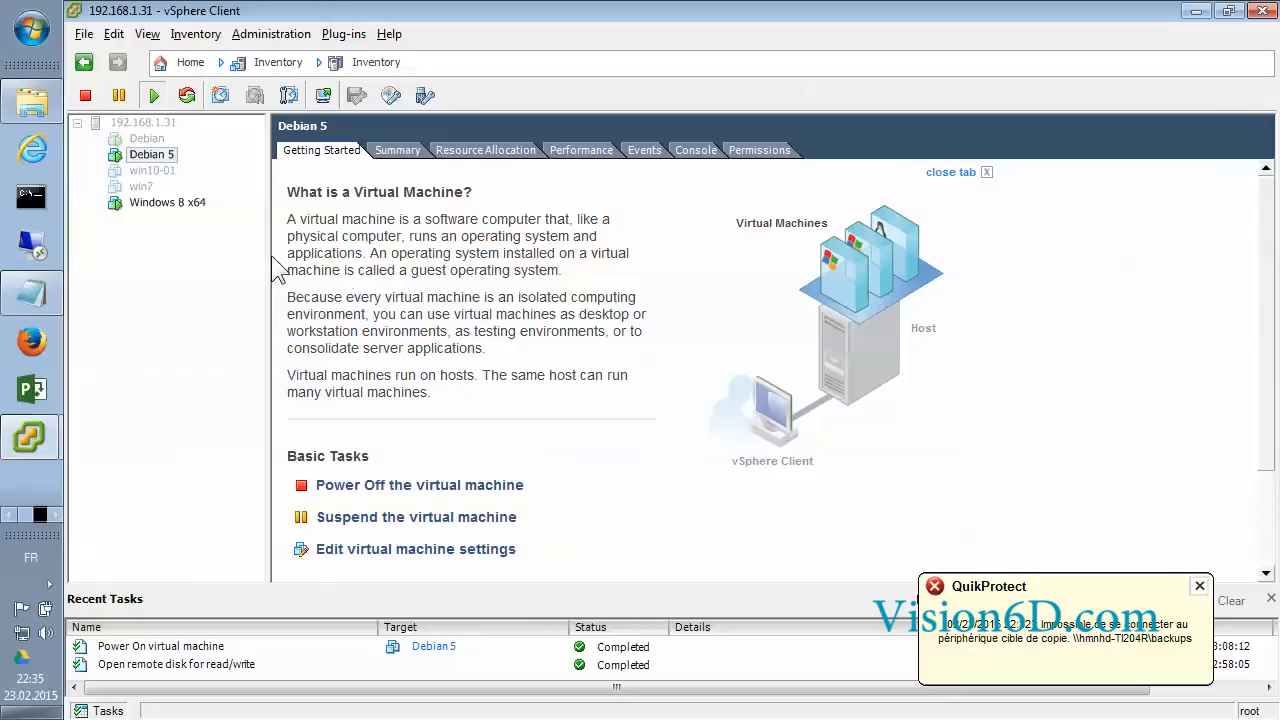
click(700, 163)
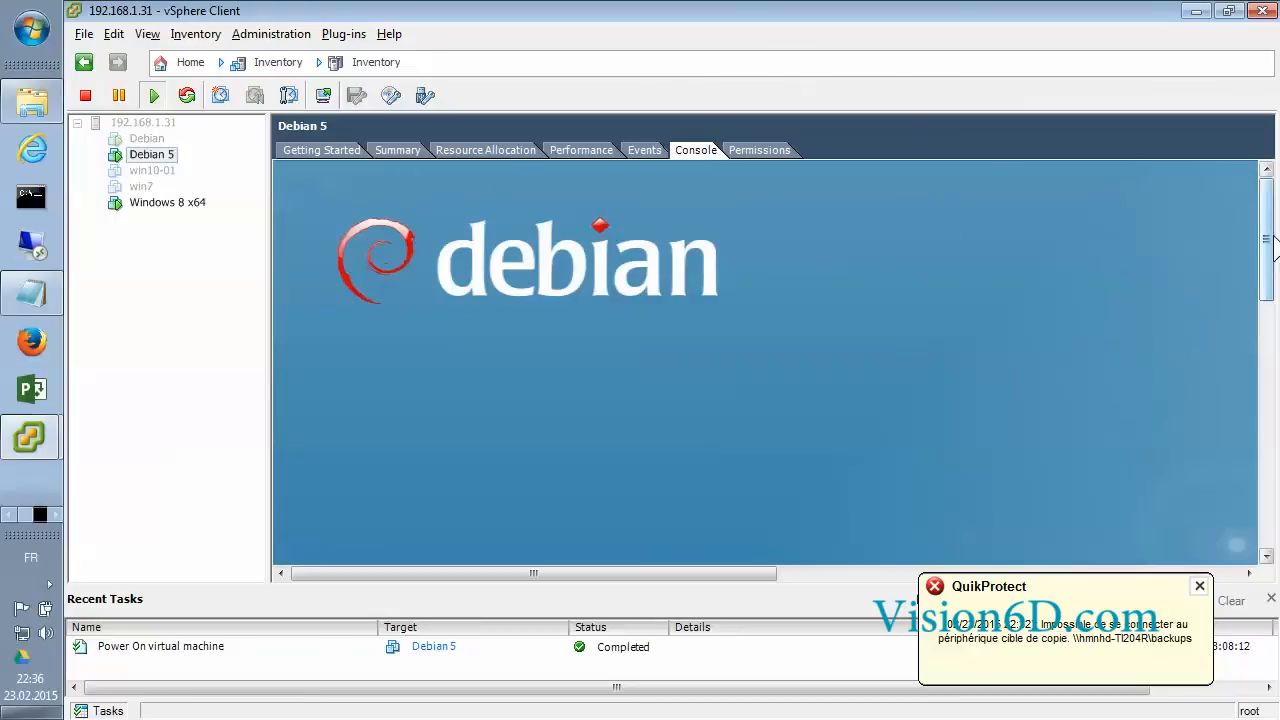
Log in to Debian 5 in the console with the user's username and password
drag(1267, 240, 1266, 362)
drag(471, 574, 720, 604)
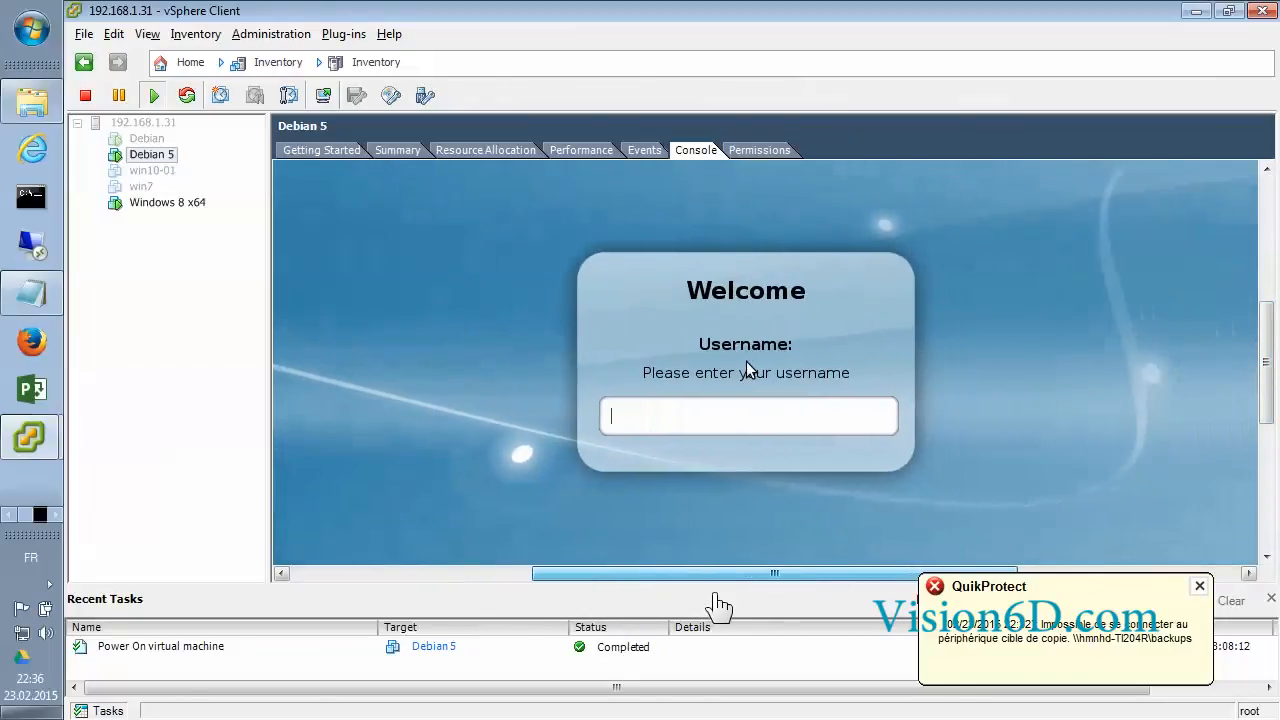
click(632, 420)
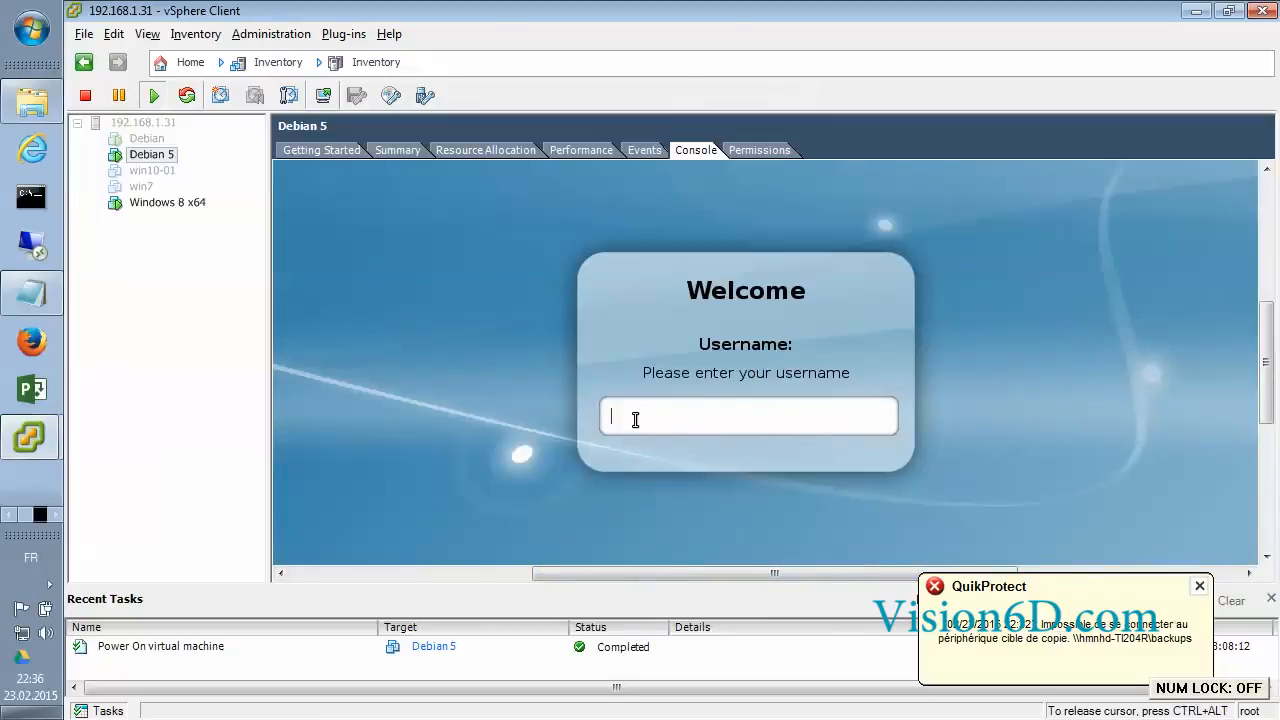
text(chris)
key(Return)
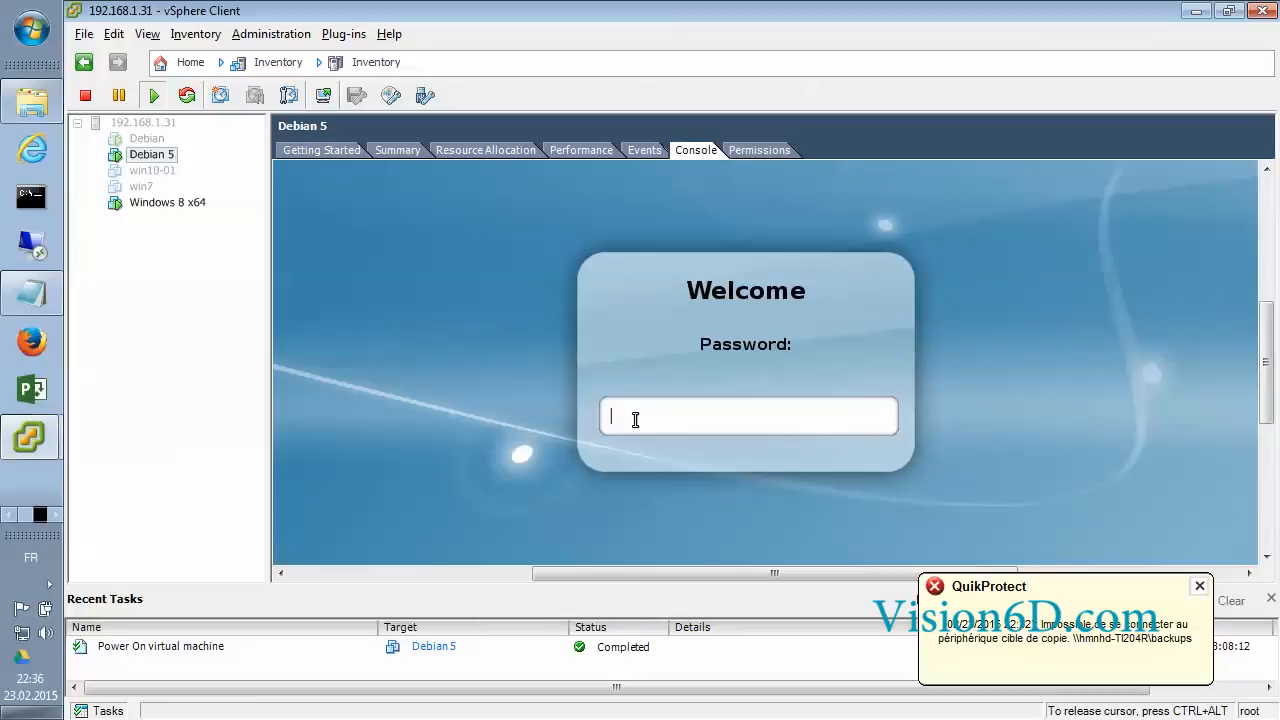
text(●●●●●●●)
key(Return)
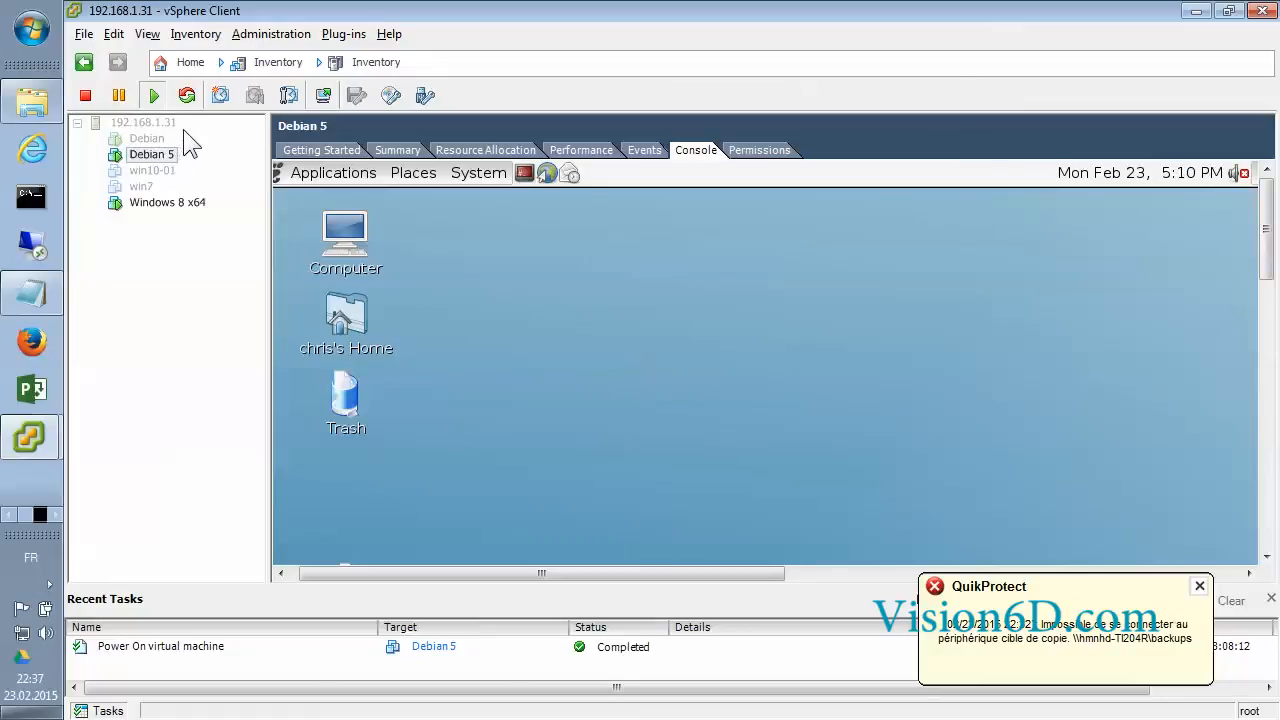
click(378, 251)
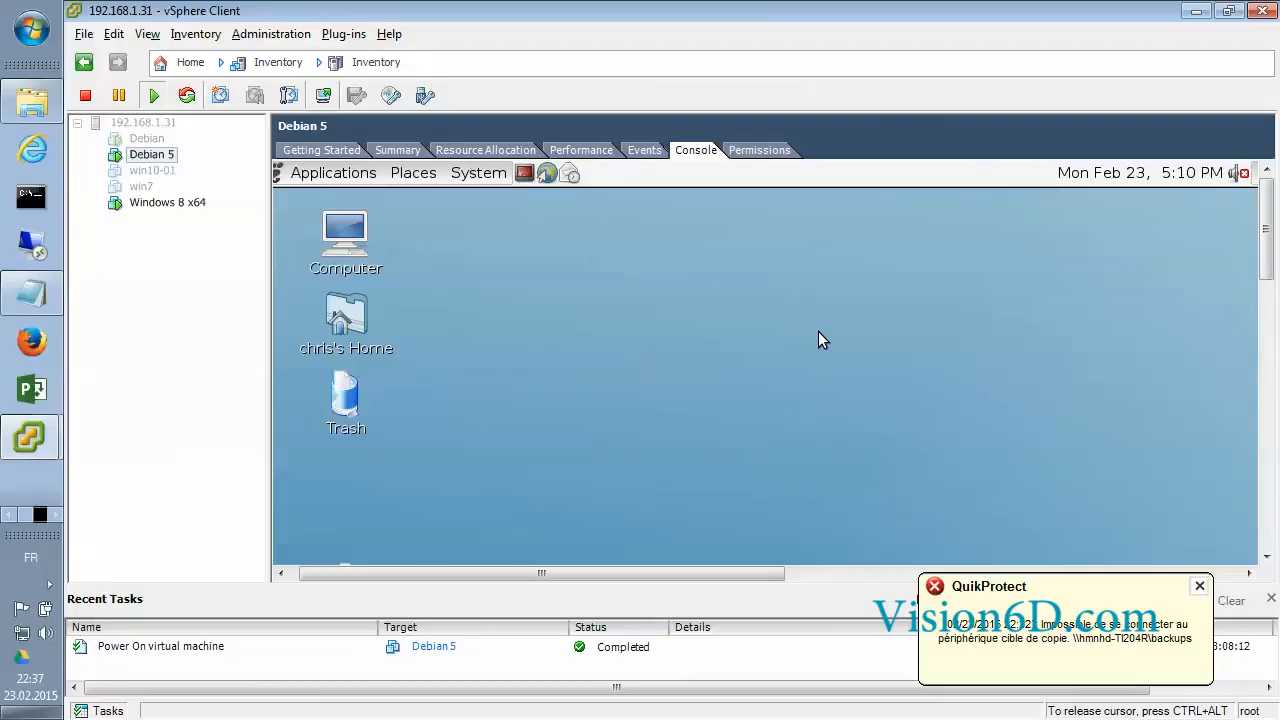
key(ctrl+alt)
mouse_move(1265, 229)
mouse_down()
mouse_move(1268, 528)
mouse_move(1262, 232)
mouse_up()
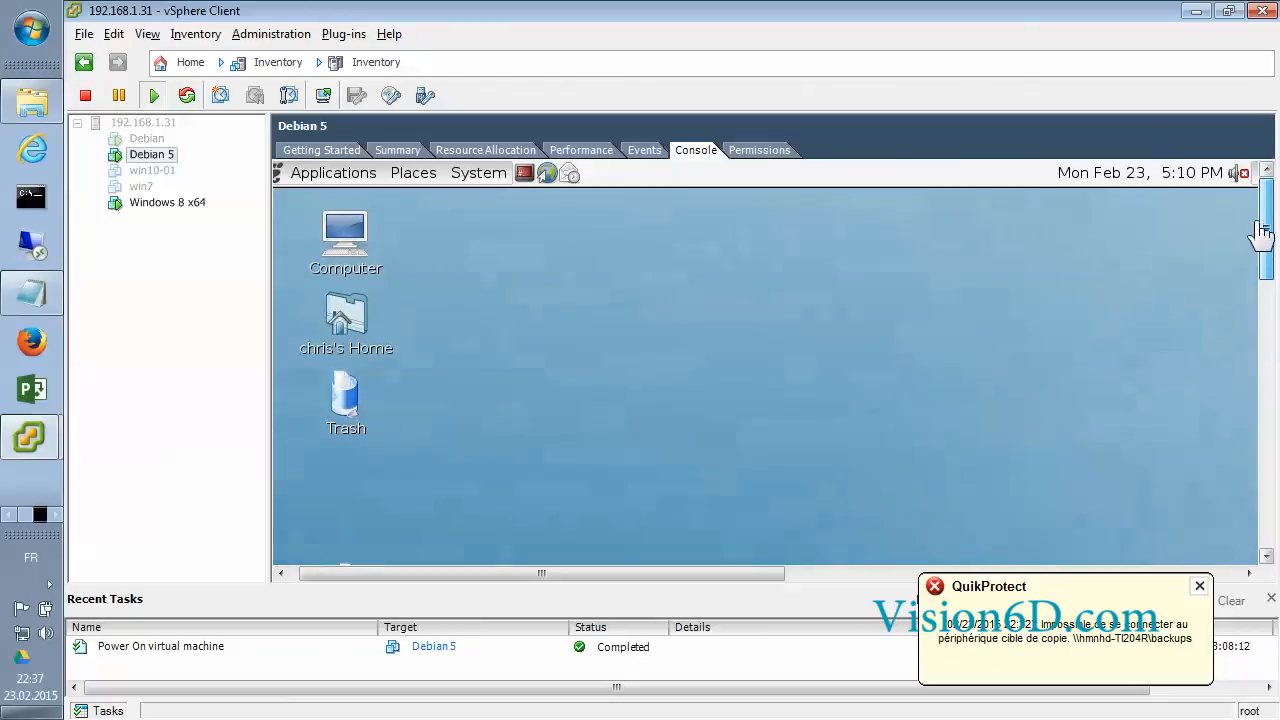
click(645, 369)
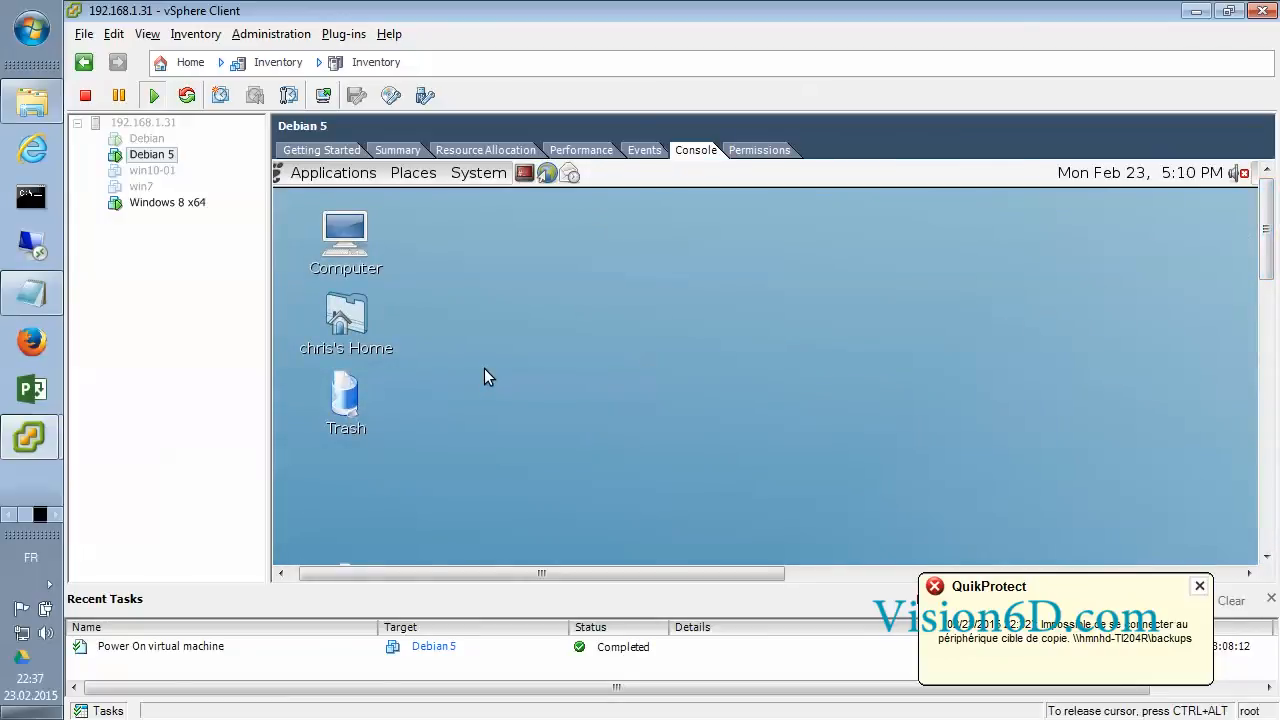